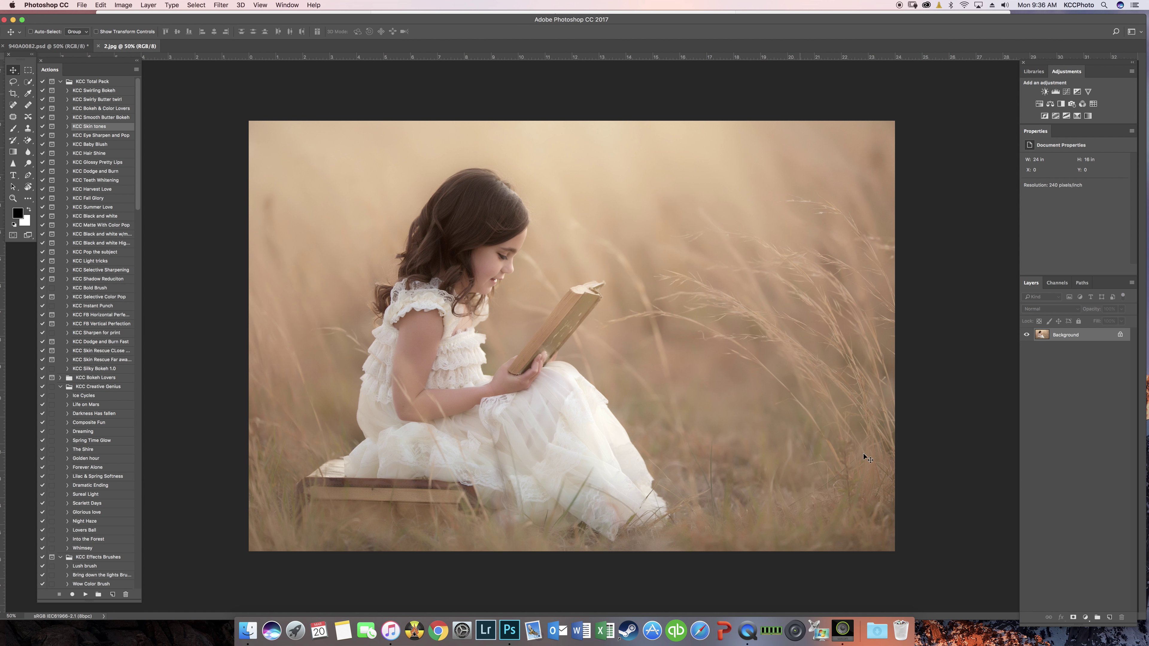
Run the KCC Skin Tones action on the 940A0082.psd photo and dismiss its instruction message.
left_click(76, 48)
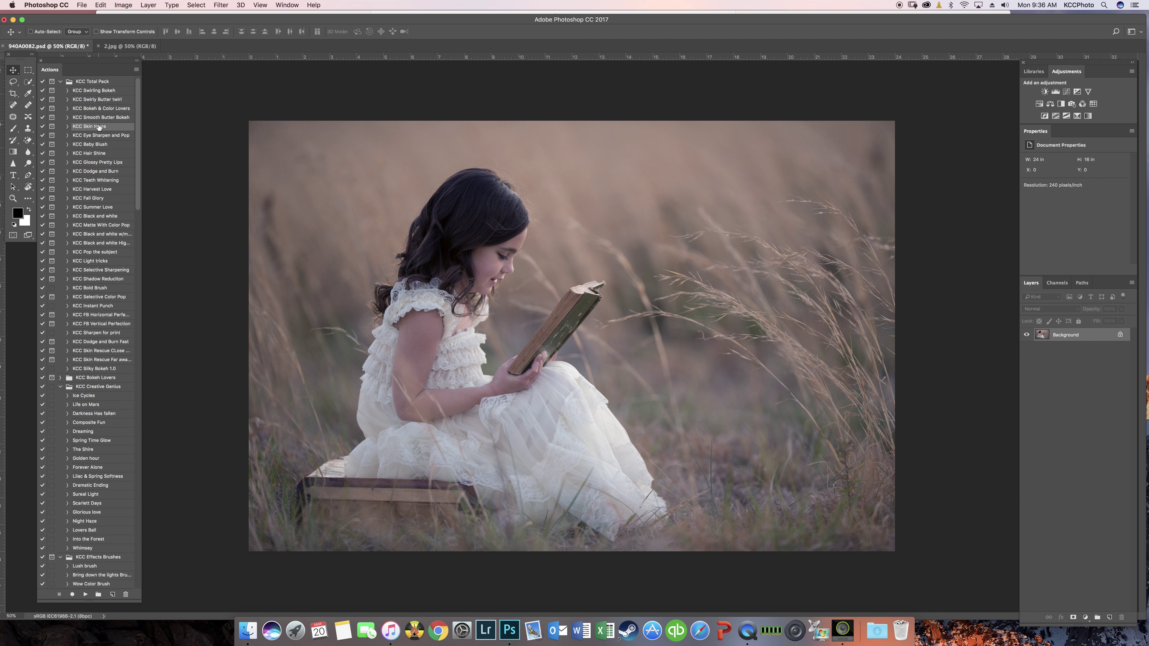
left_click(85, 595)
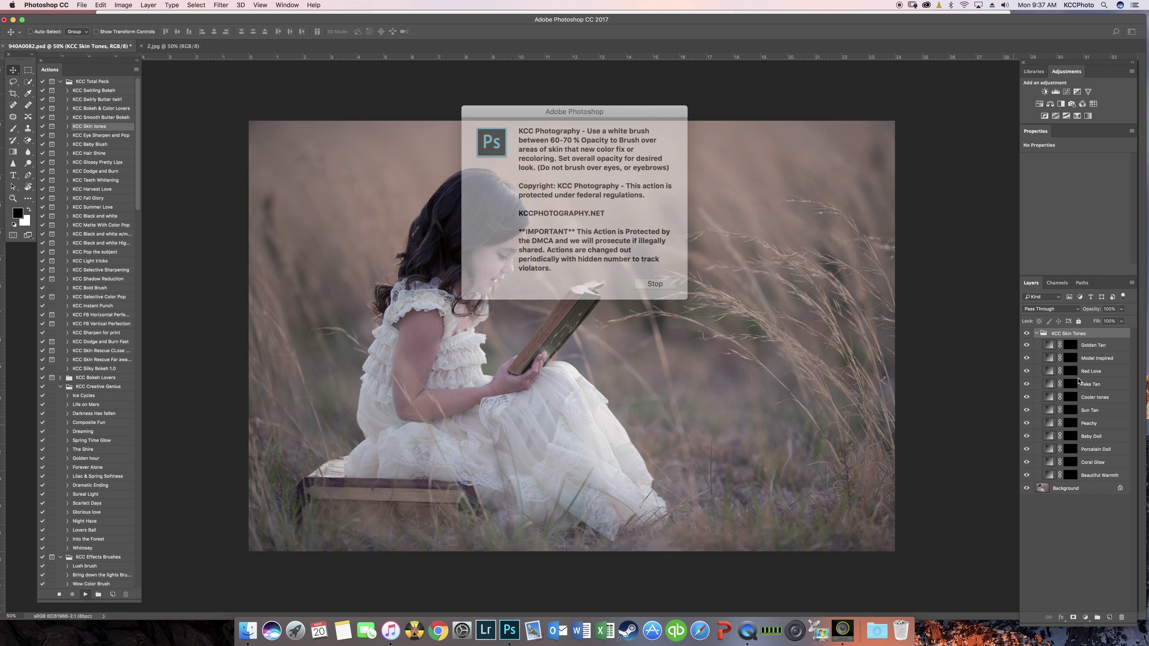
left_click(640, 271)
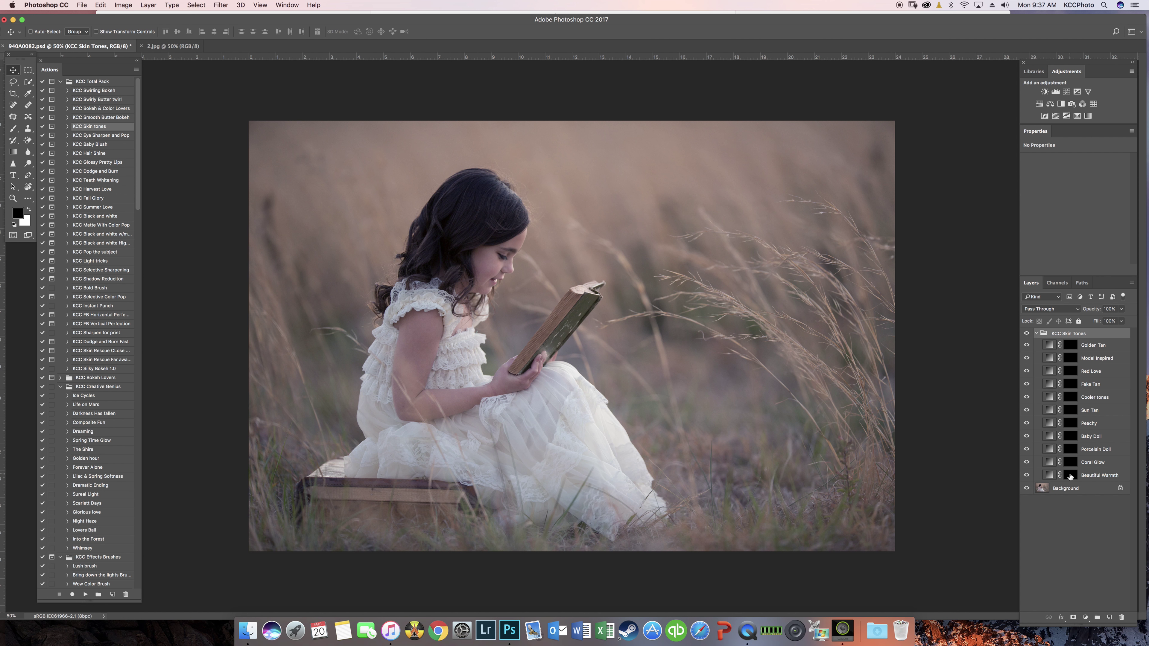
Invert the Beautiful Warmth layer mask to white so the warmth applies to the whole photo.
left_click(1069, 475)
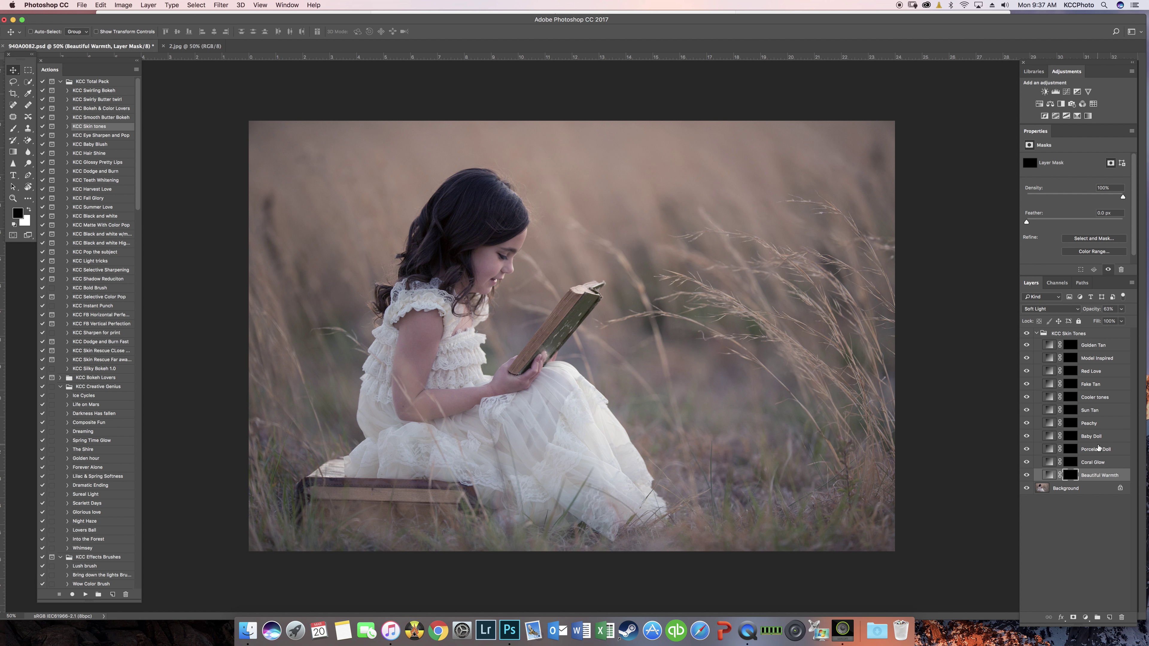
key("super+i")
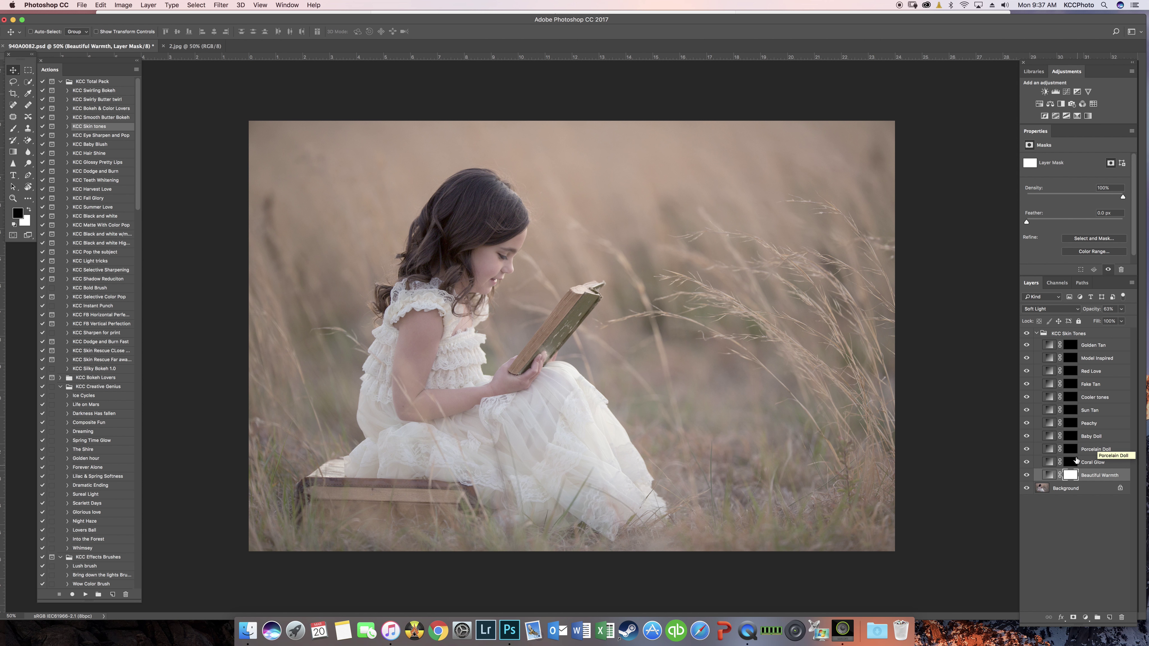
left_click(1040, 335)
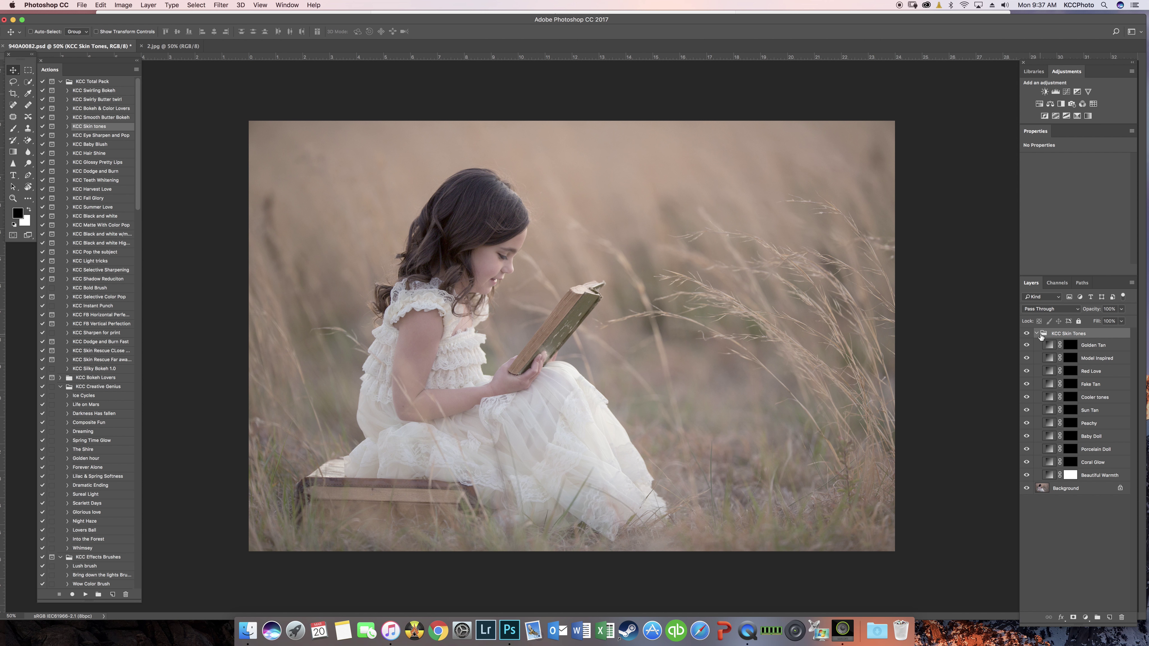
Invert the Golden Tan layer mask to white and lower the layer's opacity to 7%.
left_click(1072, 346)
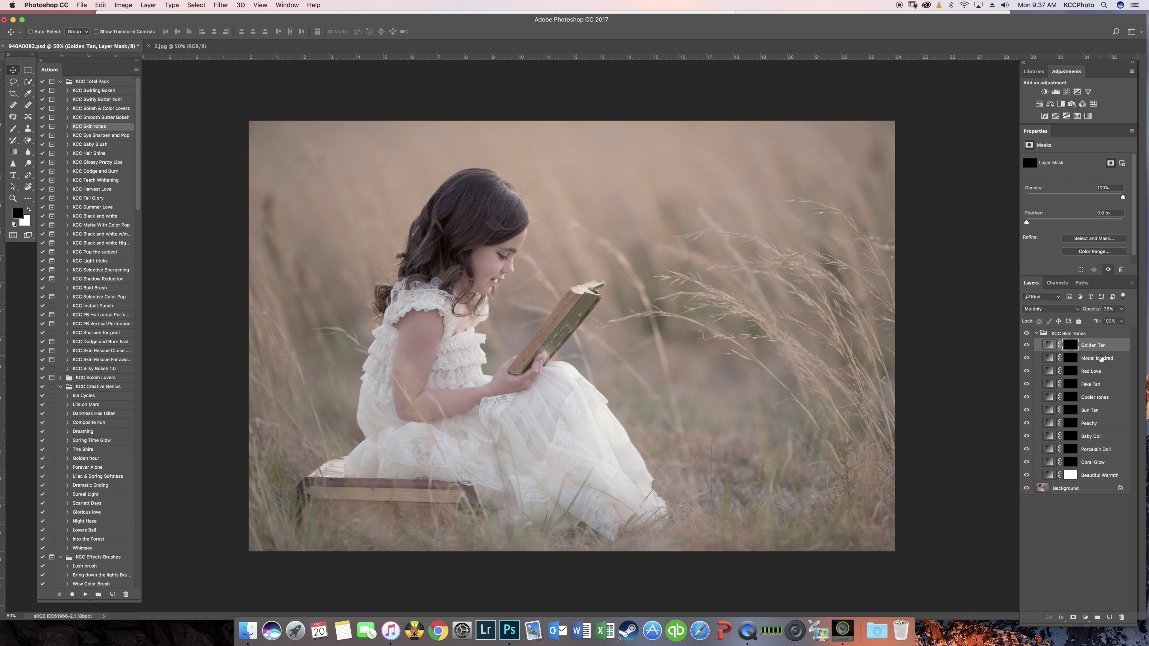
key("super+i")
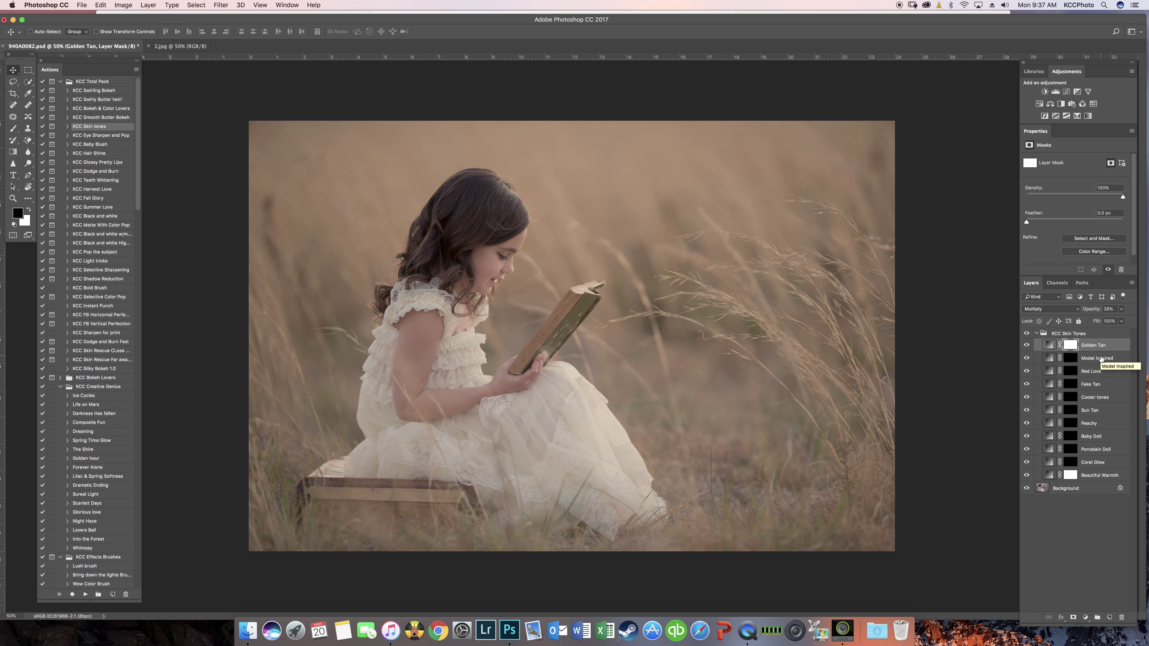
left_click(1121, 309)
left_click_drag(1105, 322, 1092, 323)
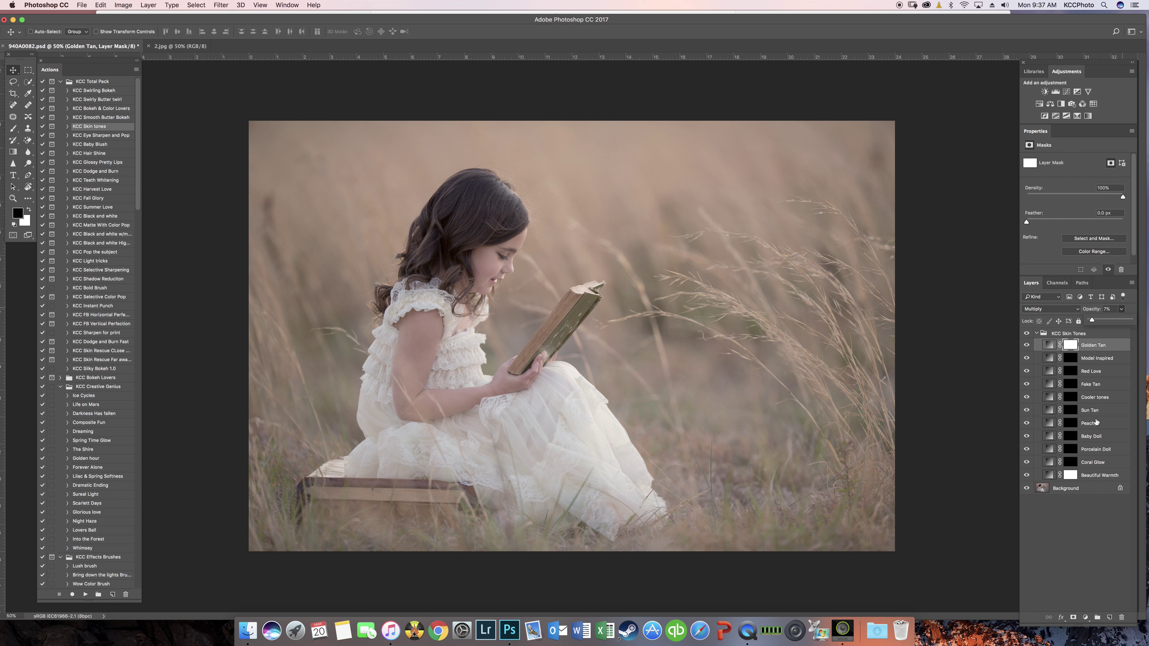
Collapse the KCC Skin Tones group and toggle its visibility to compare before and after.
left_click(1036, 333)
left_click(1027, 334)
left_click(1027, 333)
Select the Background layer and run the KCC Paint in Bokeh action from the KCC Bokeh Lovers 2 set.
left_click(1069, 346)
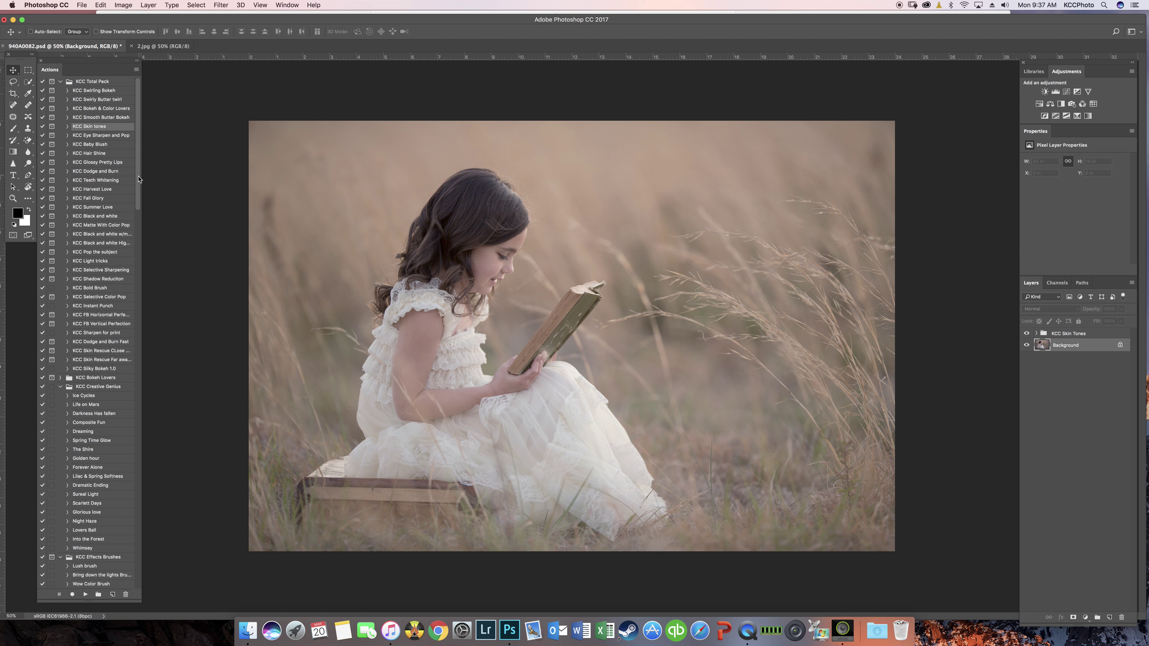
left_click_drag(135, 195, 154, 495)
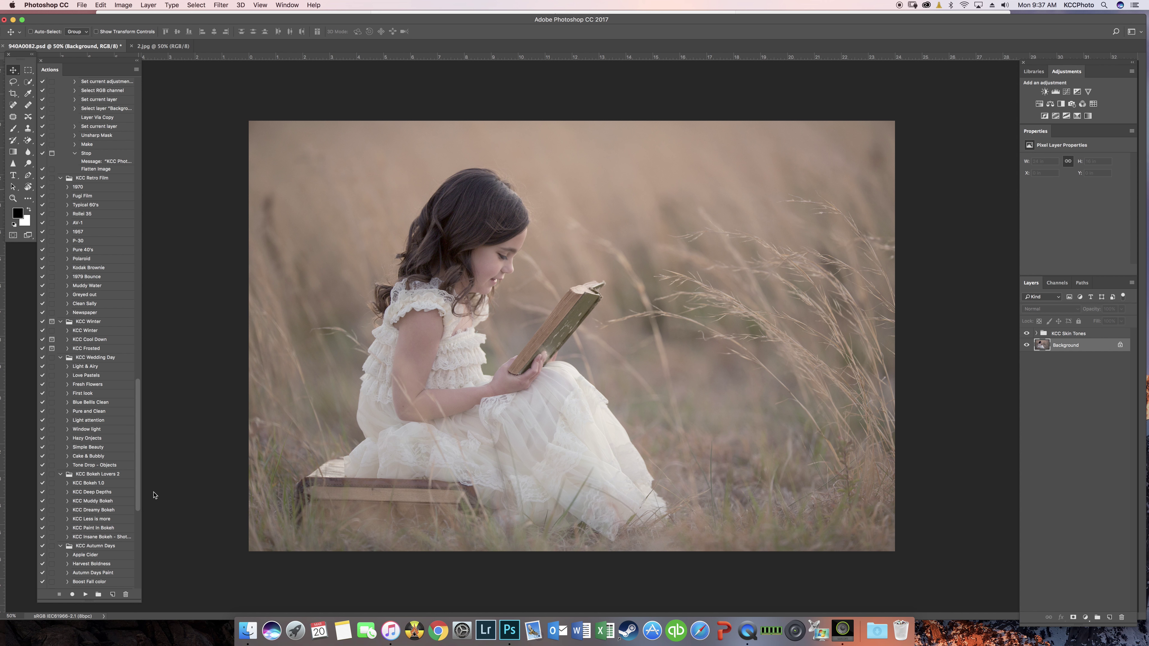
left_click(98, 528)
left_click(84, 596)
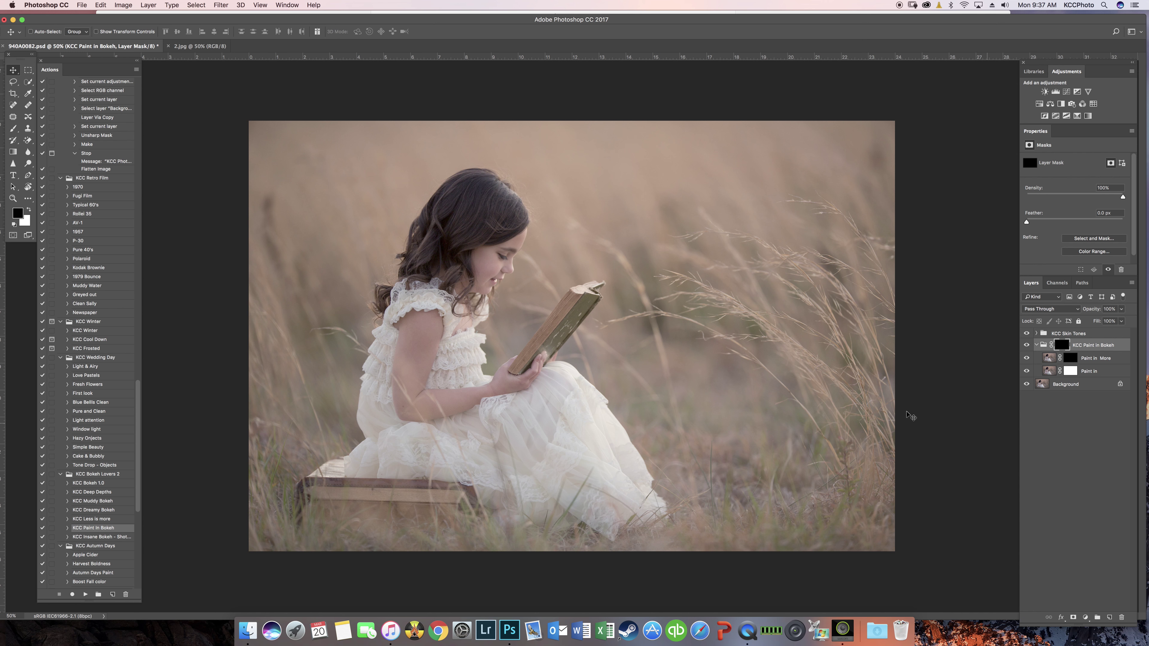
Paint the bokeh effect in with a large white brush over the foreground grass along the photo's lower edge.
key("b")
key("x")
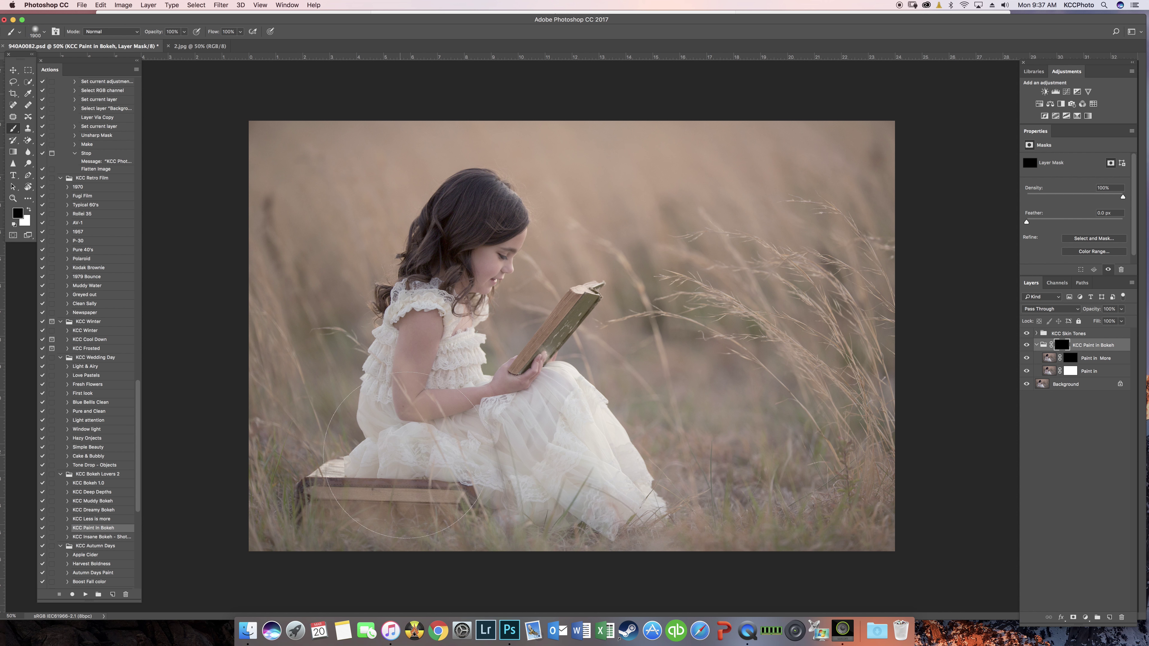
key("bracketright")
mouse_move(266, 490)
left_mouse_down()
mouse_move(392, 556)
mouse_move(524, 575)
mouse_move(780, 570)
mouse_move(799, 552)
mouse_move(868, 547)
mouse_move(894, 529)
mouse_move(865, 379)
left_mouse_up()
left_click_drag(874, 475, 872, 481)
Paint the bokeh mask white over the background grass around the girl, using progressively smaller brush sizes.
key("bracketleft")
key("bracketleft")
key("bracketleft")
key("bracketleft")
key("bracketleft")
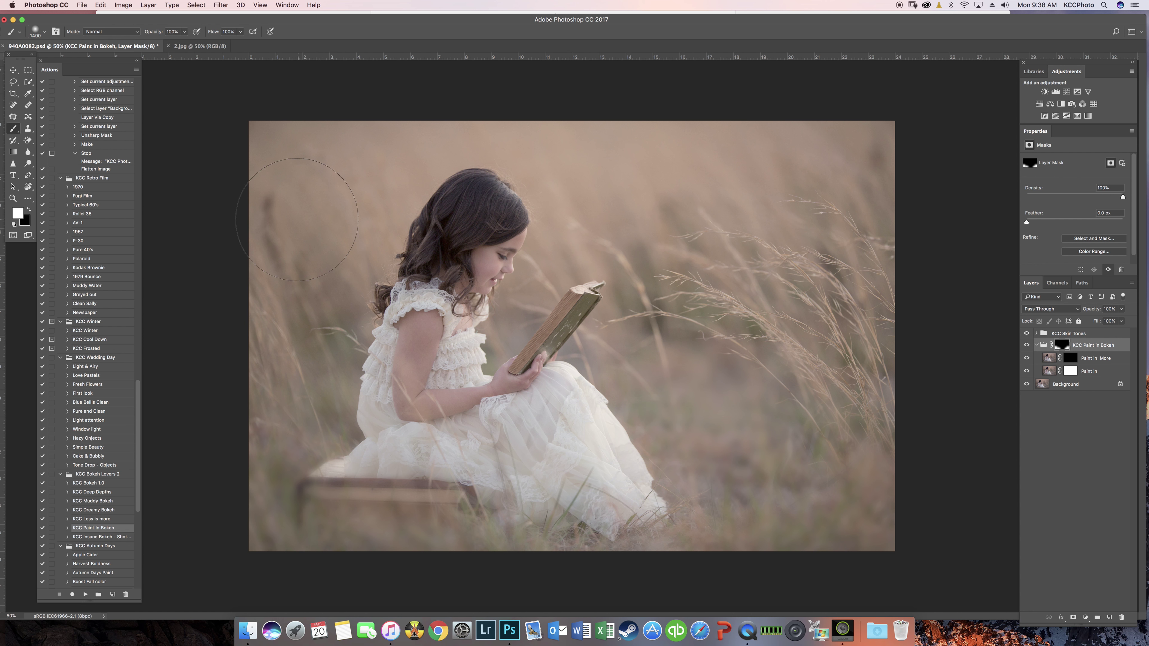
mouse_move(279, 231)
left_mouse_down()
mouse_move(348, 145)
mouse_move(557, 118)
mouse_move(755, 113)
left_mouse_up()
key("bracketleft")
key("bracketleft")
key("bracketleft")
key("bracketleft")
key("bracketleft")
key("bracketleft")
key("bracketleft")
key("bracketleft")
key("bracketleft")
Slightly reduce the KCC Paint in Bokeh group's opacity, toggling its visibility to compare the effect.
left_click(1121, 309)
left_click_drag(1123, 320, 1116, 323)
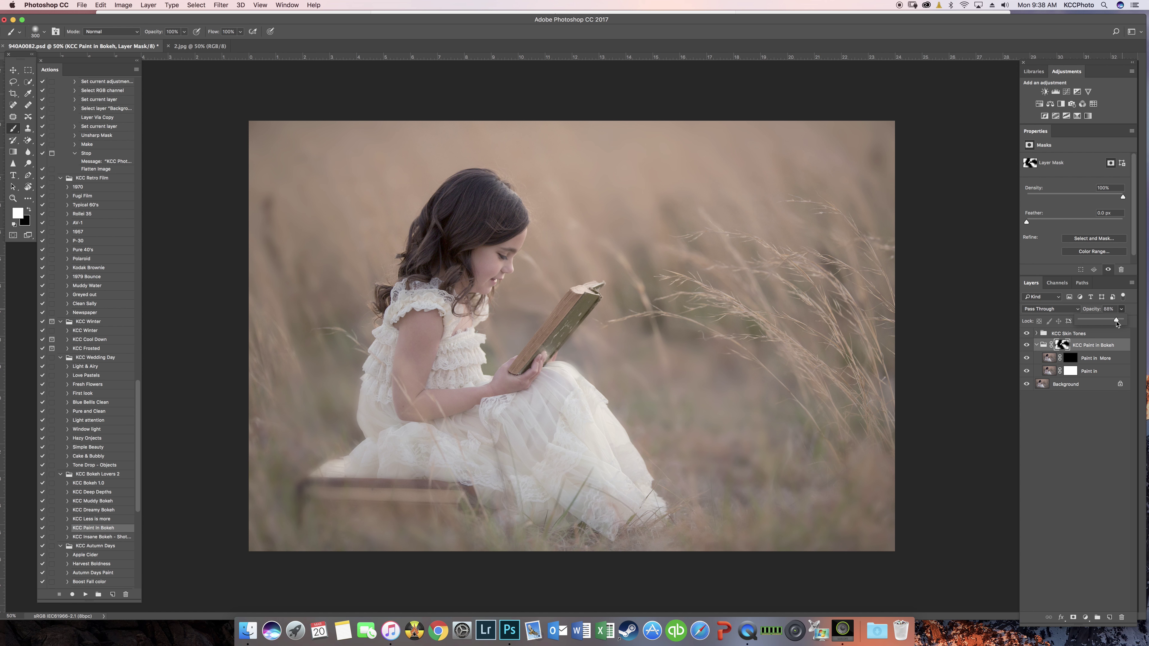
left_click(1026, 345)
left_click(1027, 347)
left_click(1121, 310)
left_click_drag(1121, 321, 1117, 322)
Collapse the bokeh group with the Background layer selected, and open Behind us.png from the KCC Light Leaks 3 folder.
left_click(1074, 386)
left_click(1036, 345)
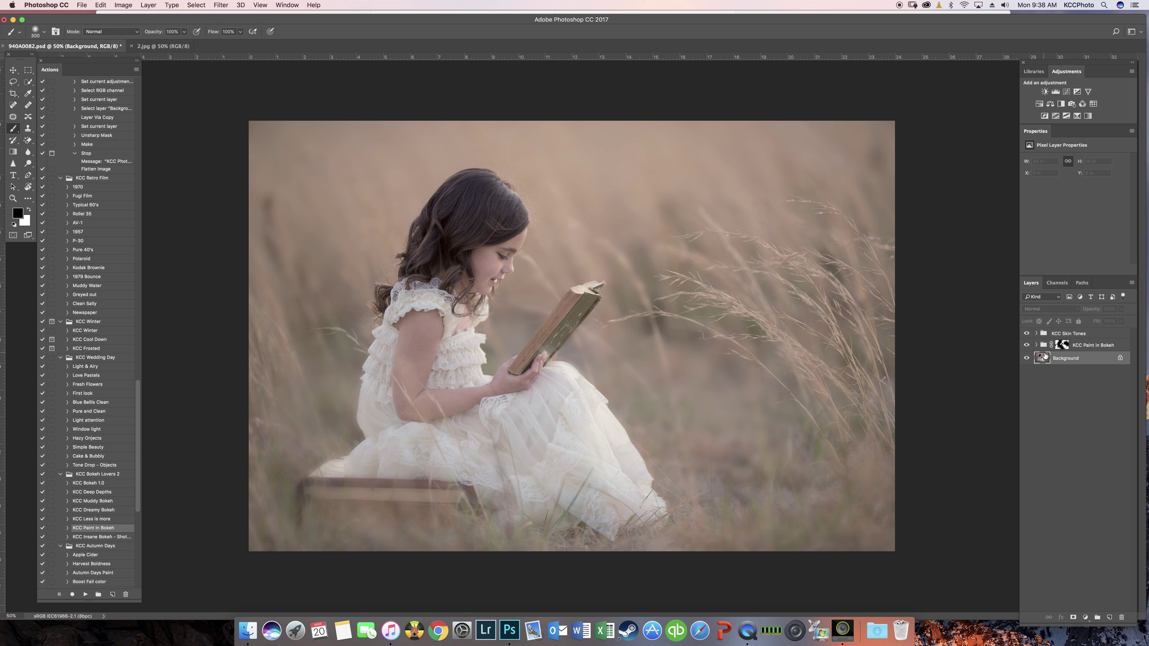
left_click(13, 70)
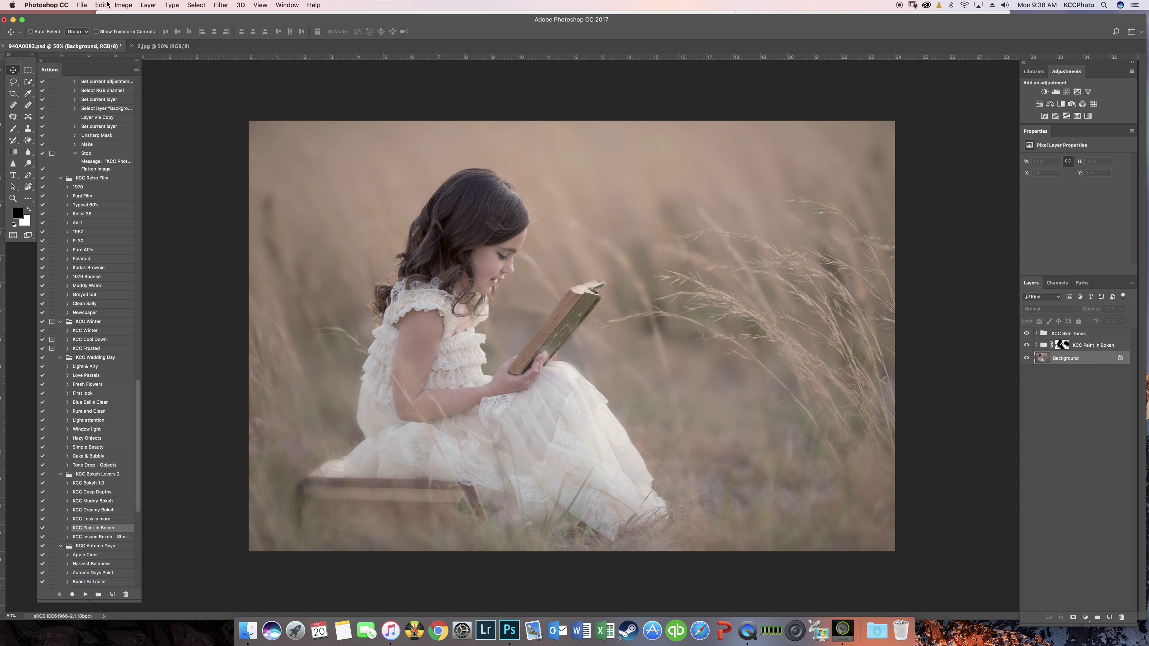
left_click(81, 5)
left_click(102, 42)
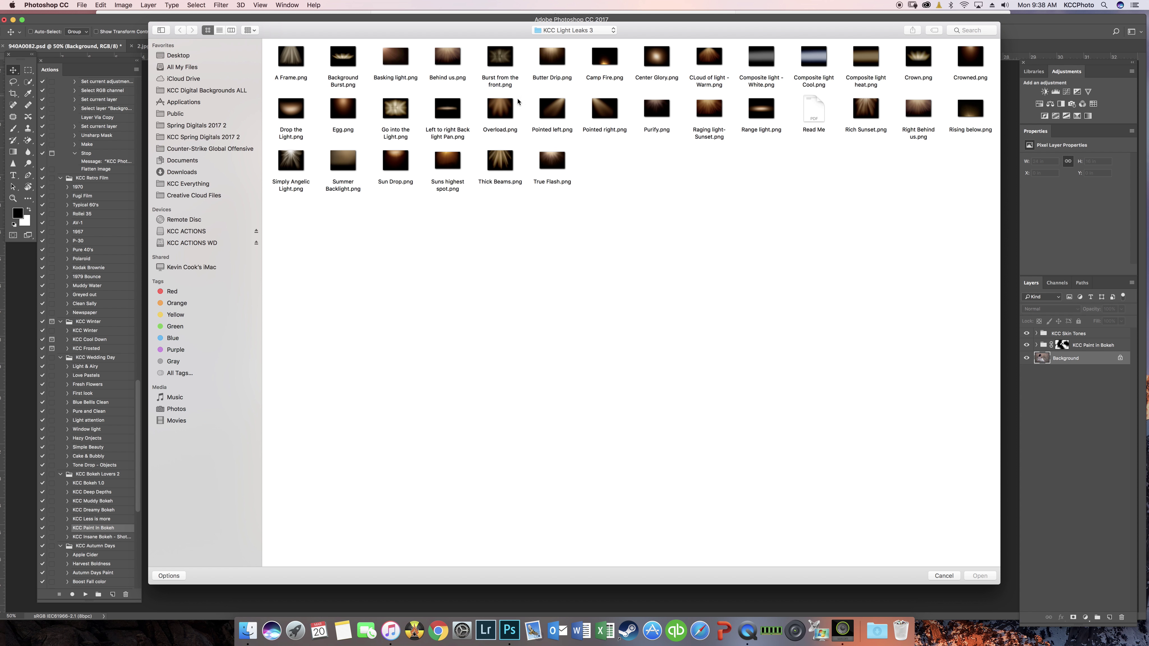
left_click(459, 80)
left_click(985, 574)
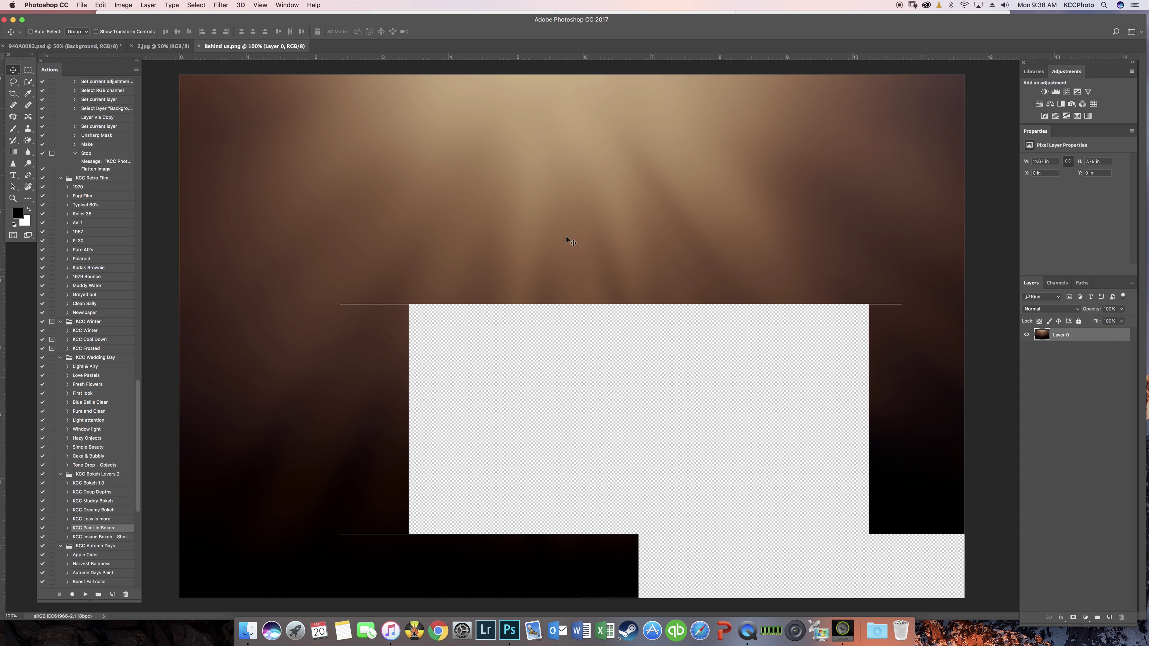
Move the light leak image into the photo document, place it at the photo's upper-right corner, and set its blend mode to Screen.
left_click_drag(195, 93, 102, 47)
left_click_drag(305, 181, 366, 198)
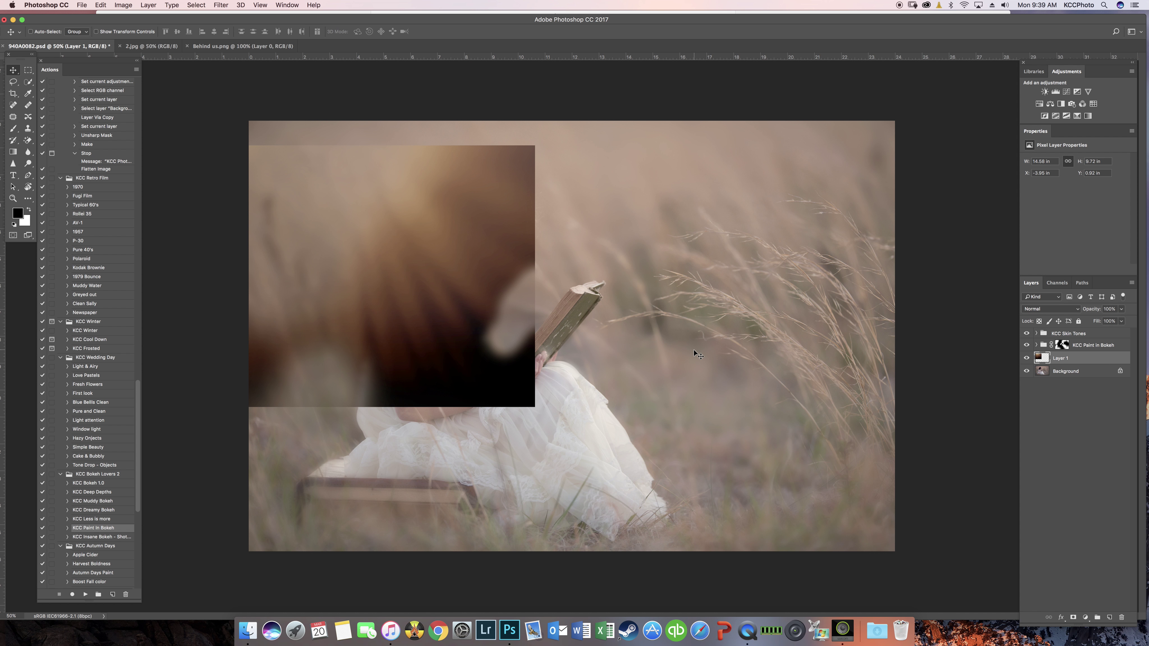
left_click_drag(389, 250, 745, 214)
left_click(1065, 311)
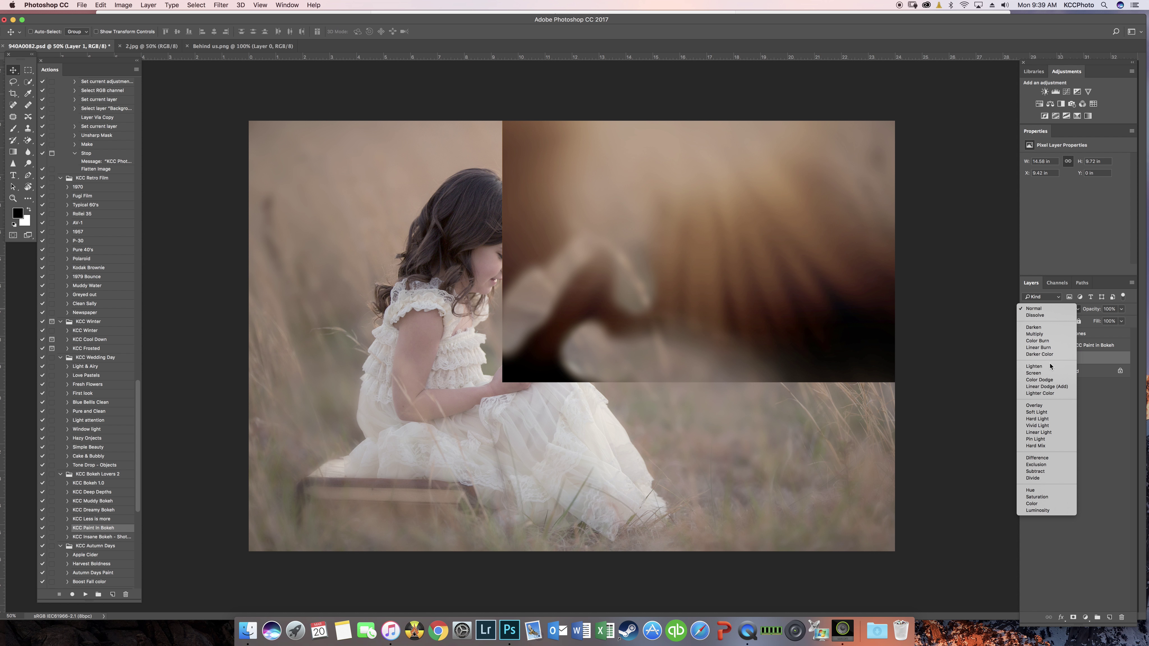
left_click(1033, 362)
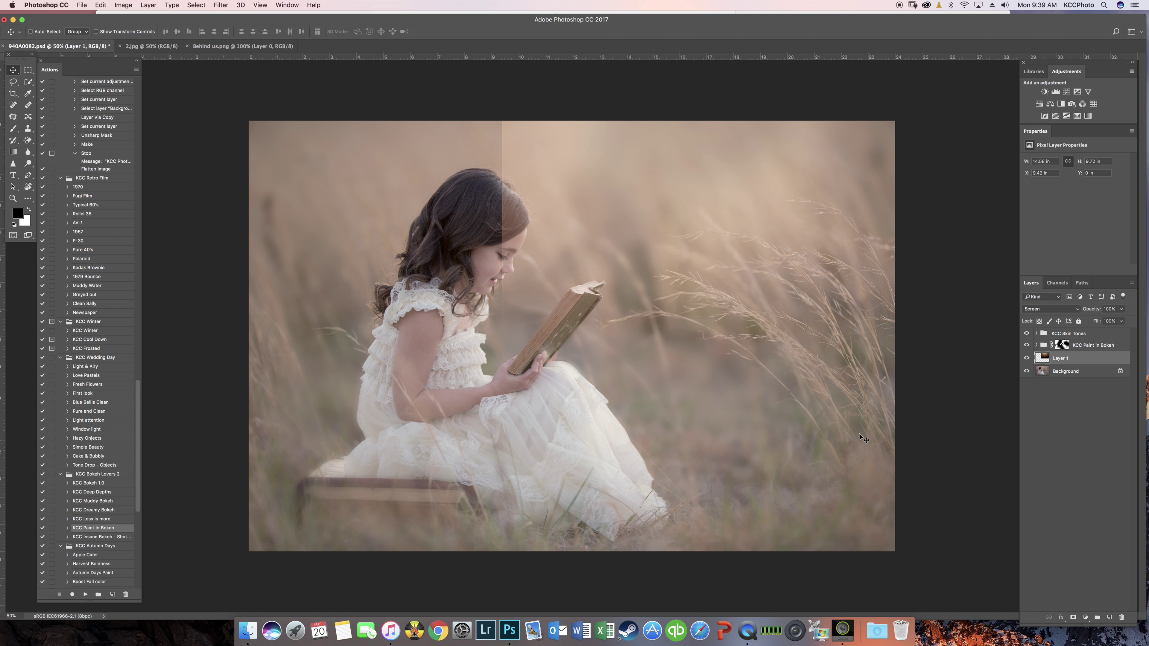
Scale the light leak to cover the whole photo and move its layer to the top of the layer stack.
key("ctrl+t")
left_click_drag(502, 389, 235, 534)
mouse_move(683, 274)
left_mouse_down()
mouse_move(728, 257)
mouse_move(598, 273)
mouse_move(674, 265)
left_mouse_up()
key("Return")
left_click_drag(1059, 358, 1077, 333)
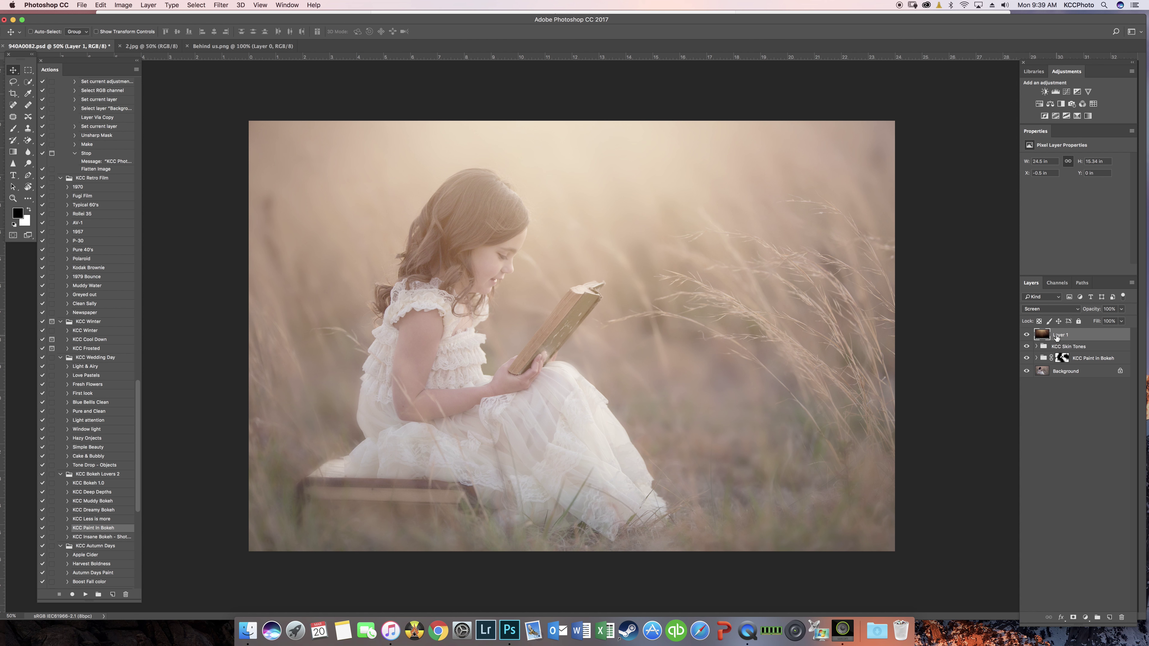
Add a layer mask to the light leak layer and set up a larger black brush at 45% opacity.
left_click(1075, 617)
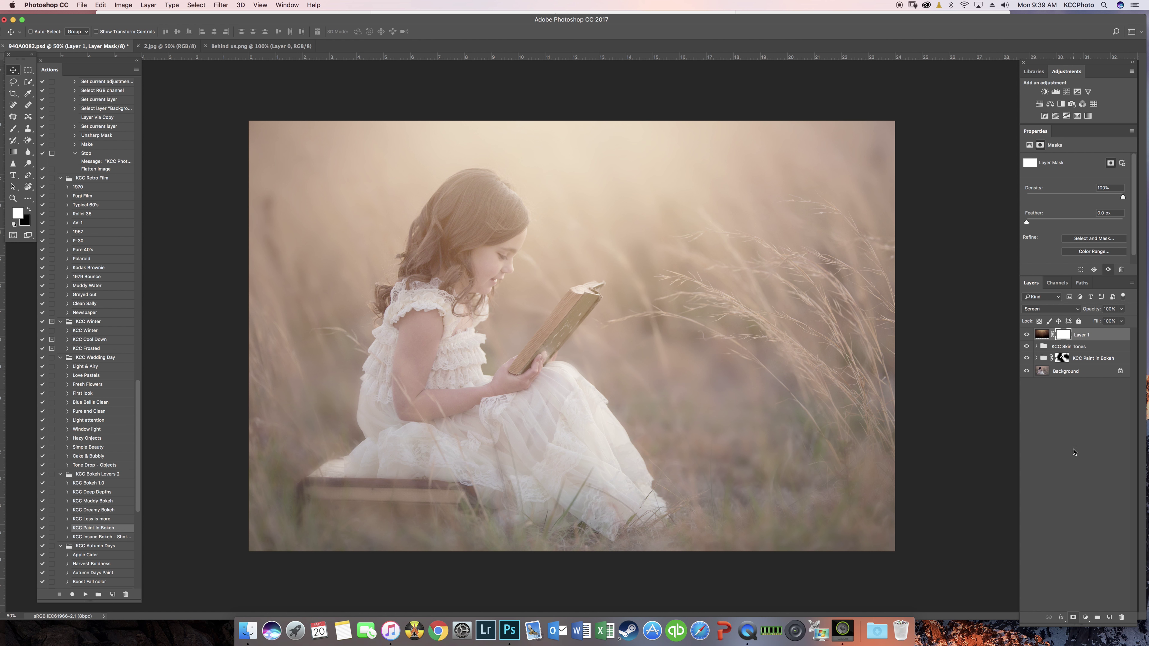
key("b")
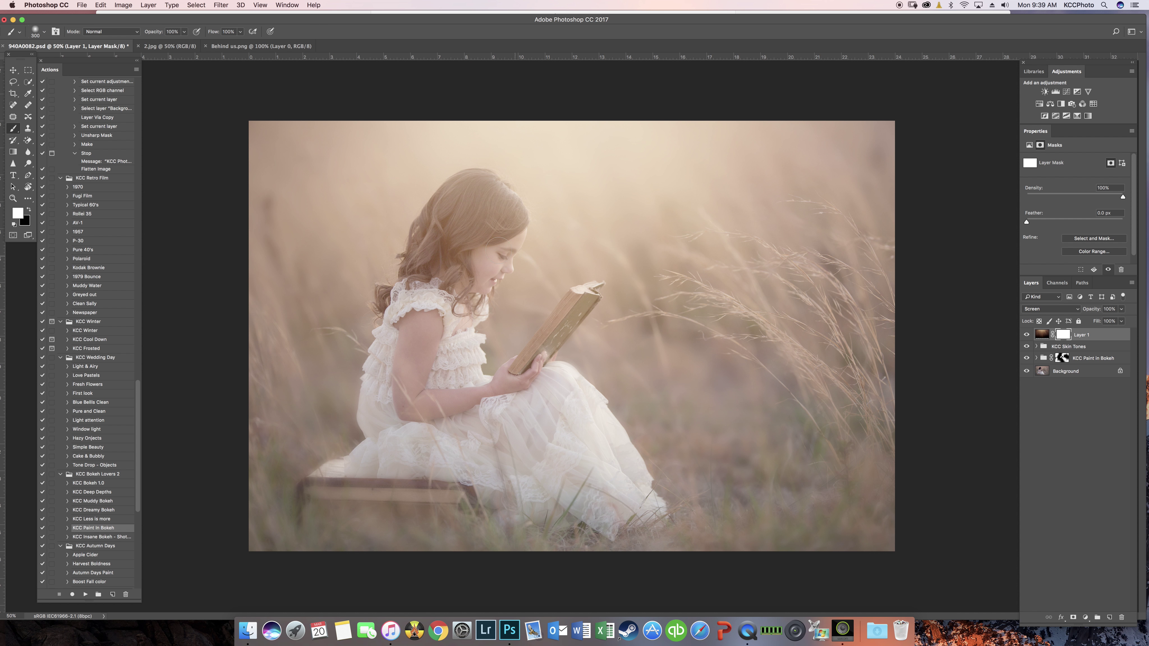
key("bracketright")
key("bracketright")
key("bracketright")
key("bracketright")
left_click(184, 32)
left_click_drag(185, 41, 166, 42)
key("x")
left_click(184, 32)
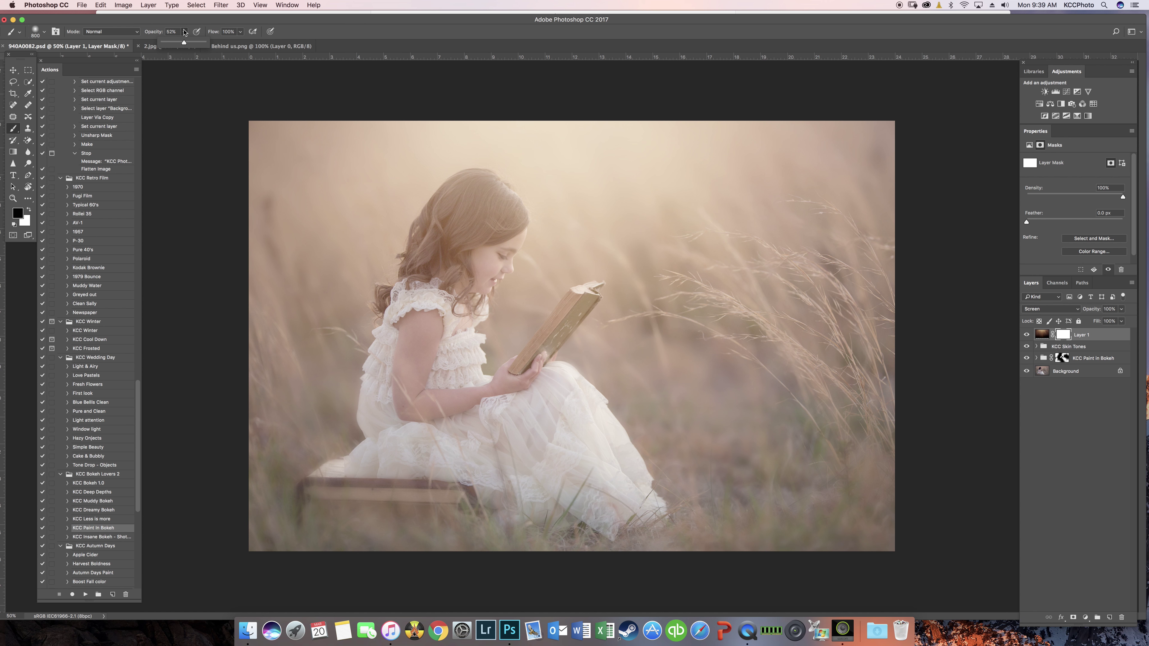
left_click_drag(181, 43, 179, 42)
Paint black on the light leak mask over the girl's hair, face, arm and dress to reduce the haze on her.
scroll(398, 240, "up", 3)
scroll(454, 255, "up", 1)
mouse_move(472, 256)
left_mouse_down()
mouse_move(486, 218)
mouse_move(449, 278)
left_mouse_up()
mouse_move(483, 234)
left_mouse_down()
mouse_move(468, 209)
mouse_move(441, 272)
left_mouse_up()
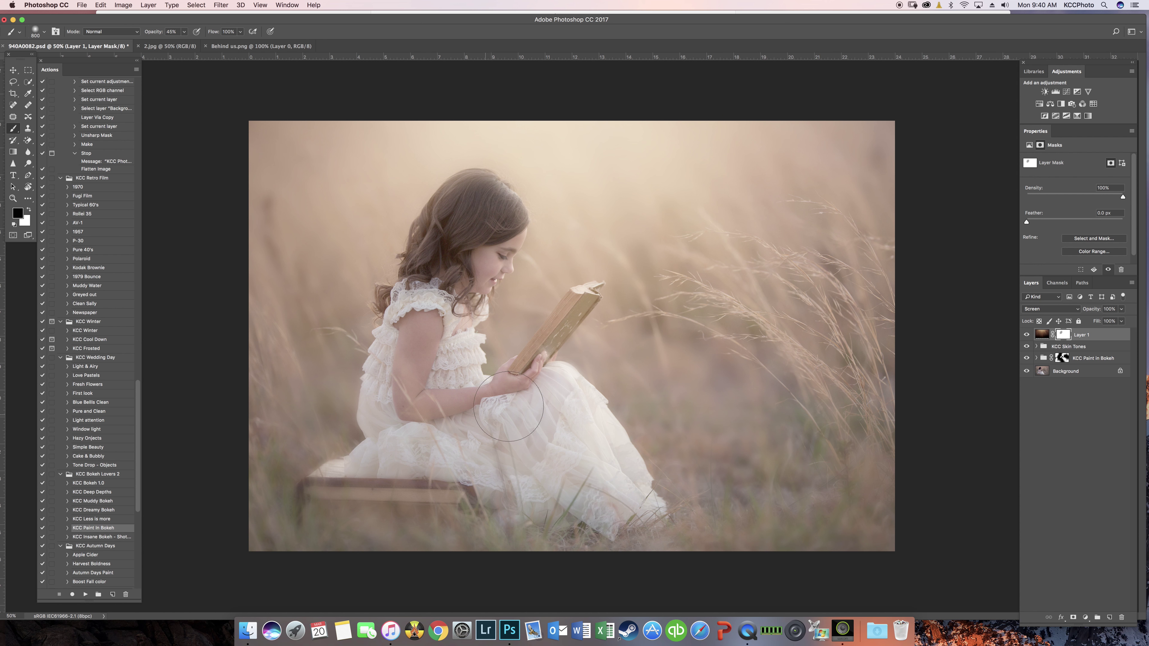
mouse_move(489, 214)
left_mouse_down()
mouse_move(452, 252)
mouse_move(449, 241)
mouse_move(417, 327)
left_mouse_up()
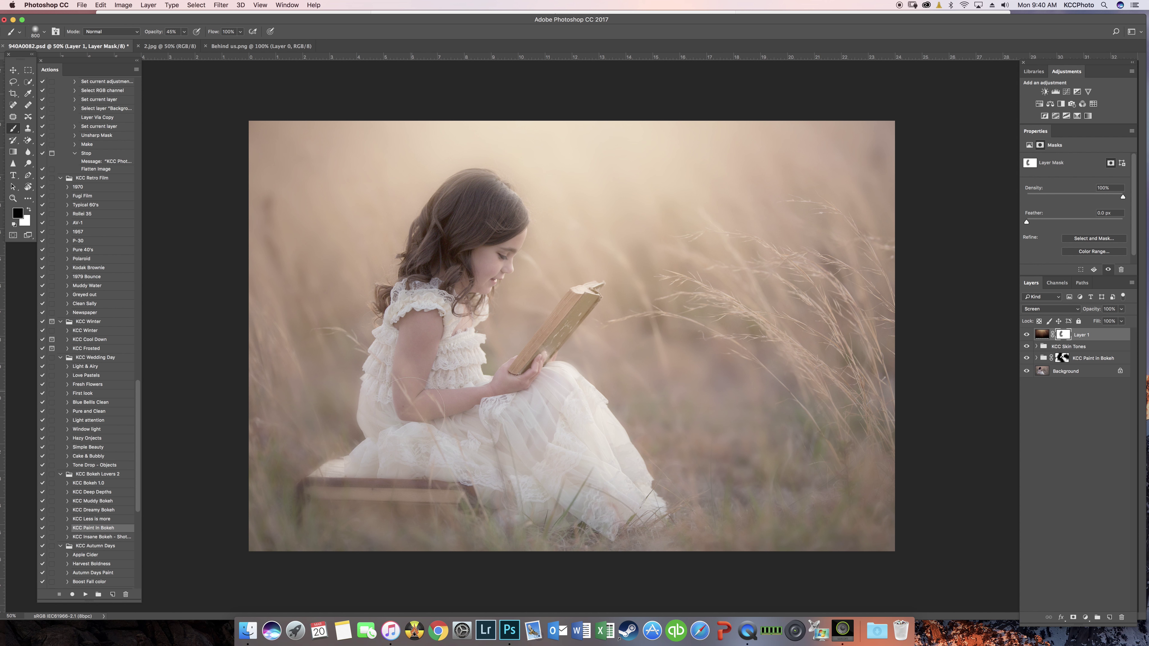
left_click_drag(535, 402, 551, 399)
left_click_drag(499, 217, 479, 210)
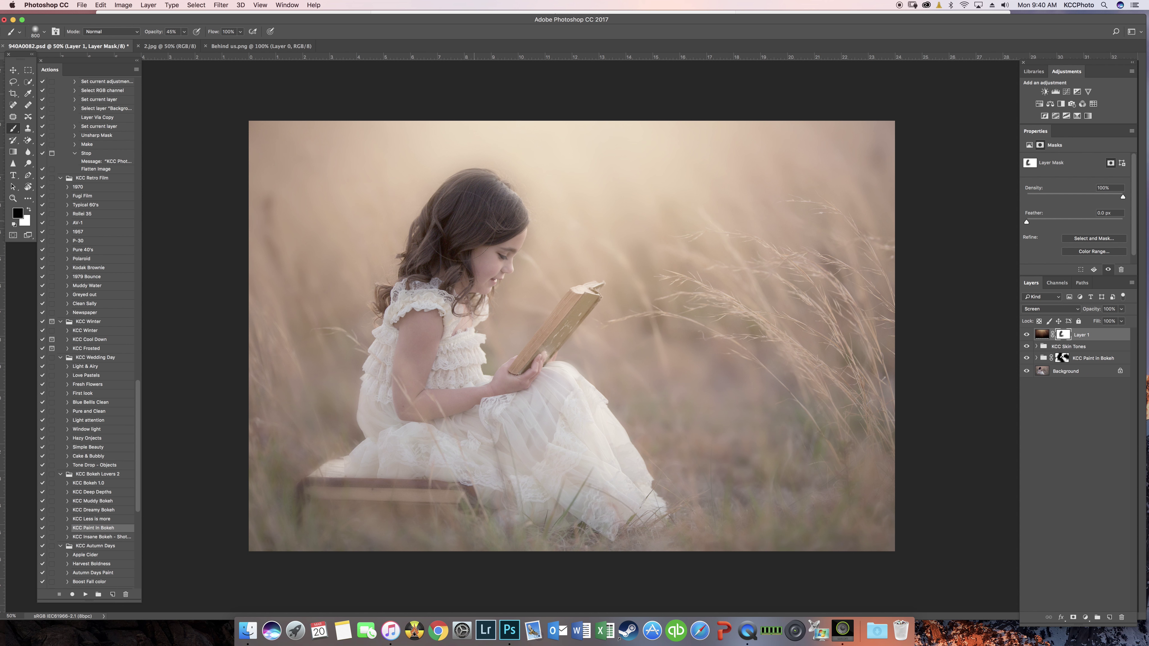
Lower the light leak layer's opacity to 76%.
left_click(1121, 309)
left_click_drag(1123, 320, 1113, 324)
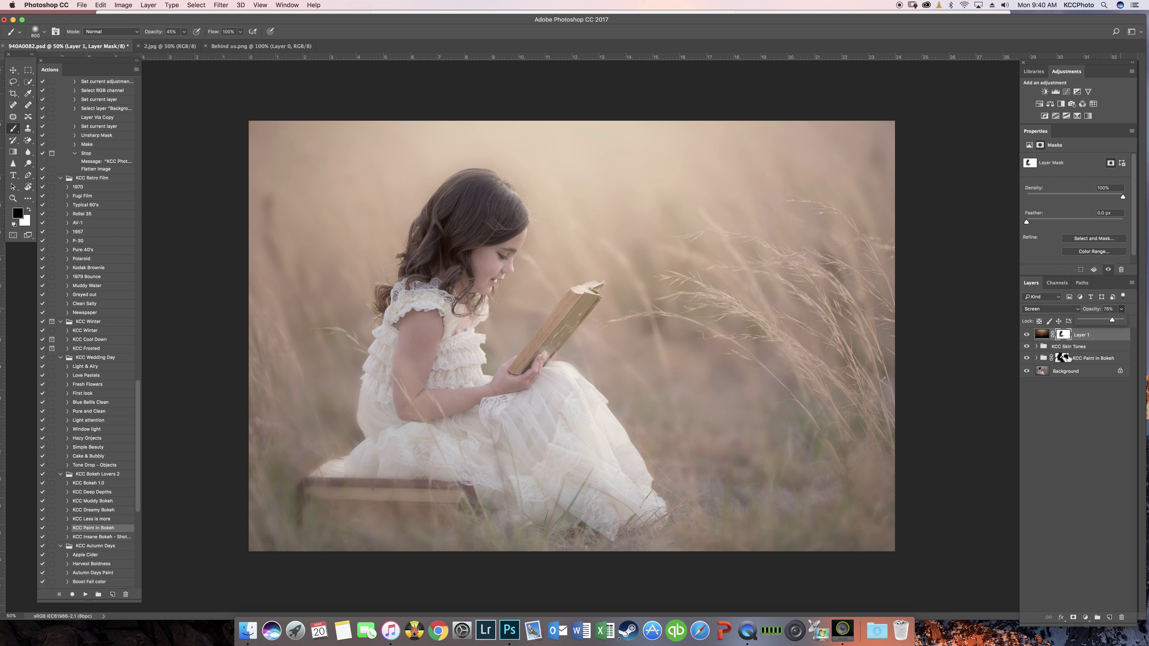
Select the Background layer and run the KCC Skin Rescue Far away action from the KCC Baby Doll set.
left_click(1100, 350)
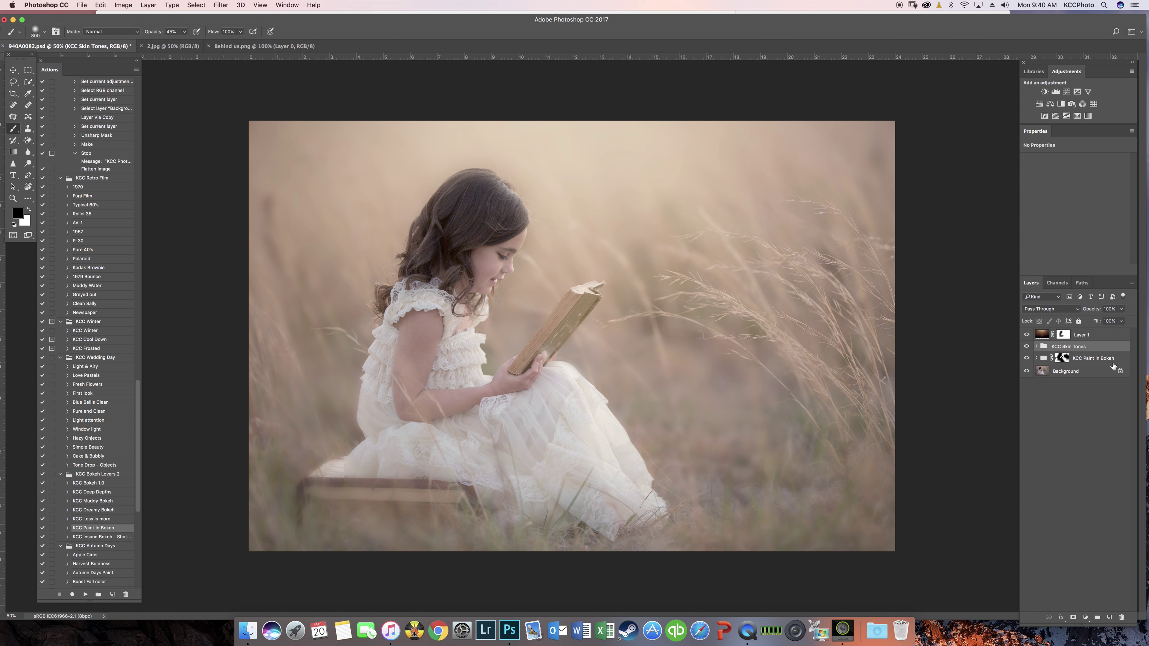
left_click(1076, 371)
scroll(108, 260, "up", 20)
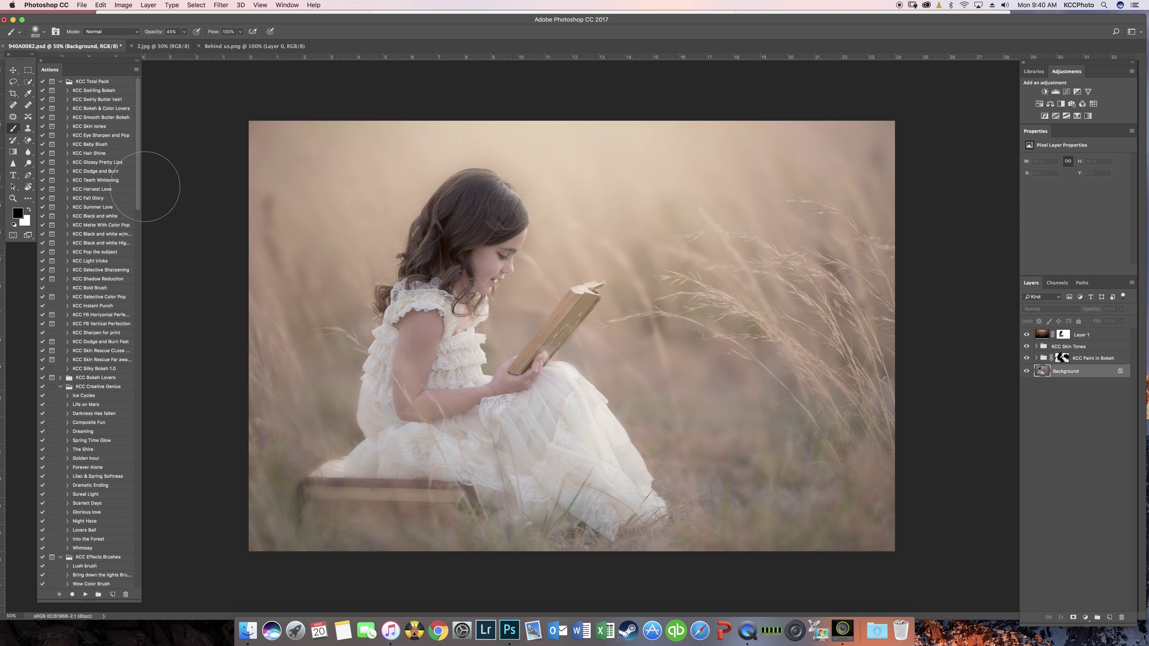
left_click_drag(139, 193, 139, 201)
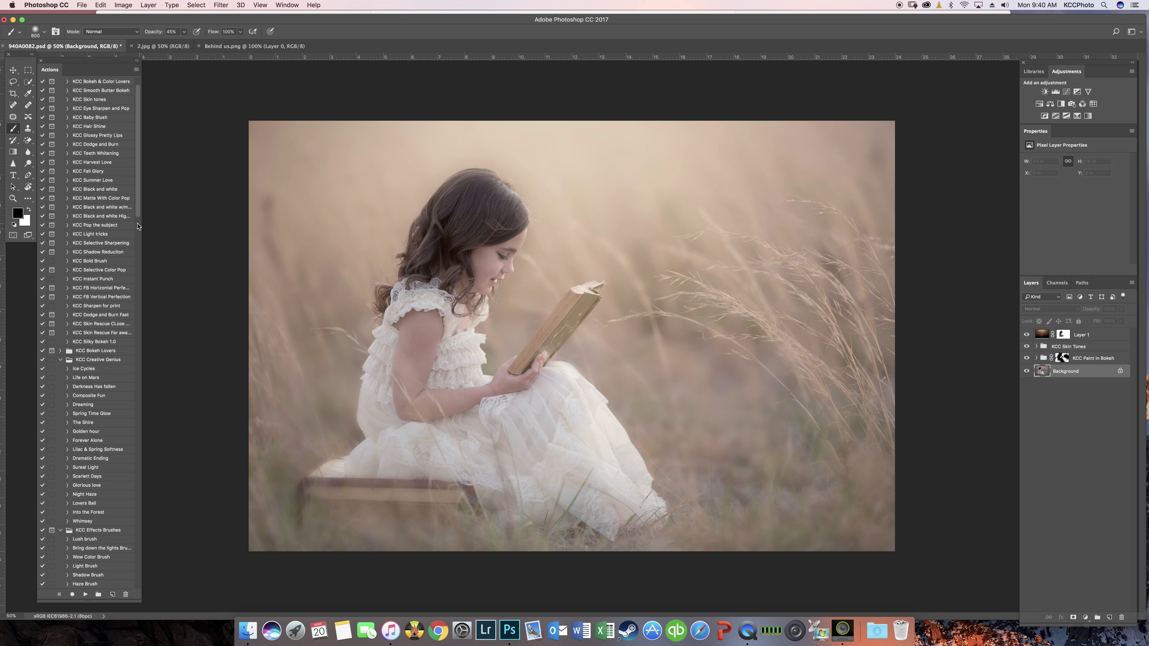
left_click_drag(138, 206, 141, 290)
scroll(131, 354, "down", 10)
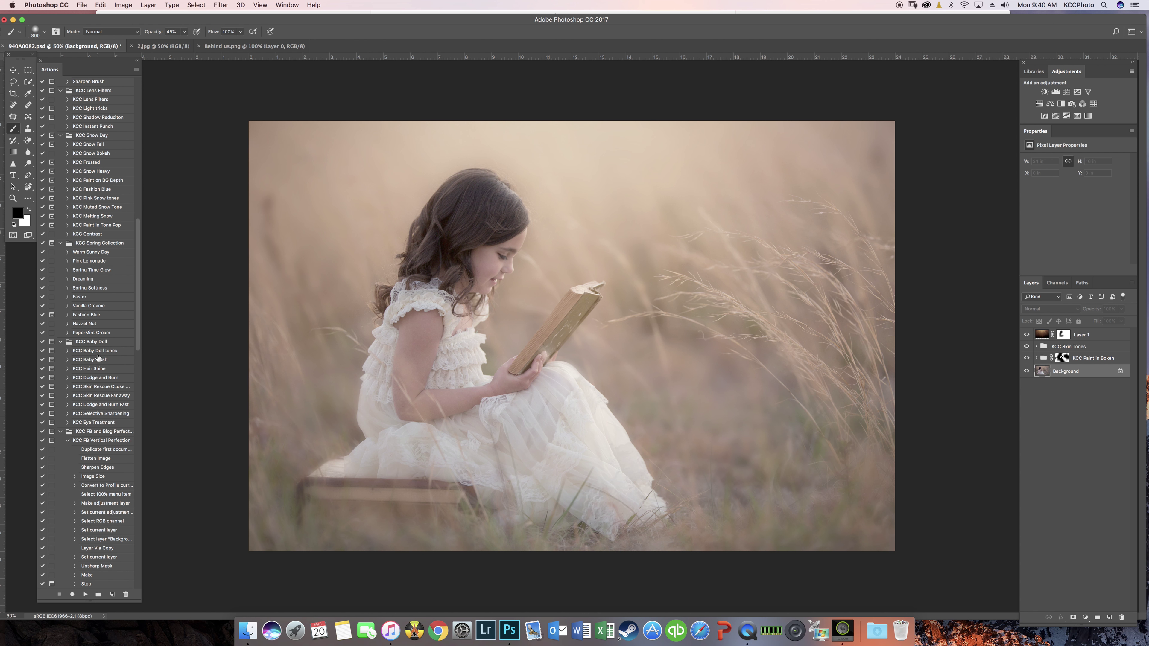
left_click(109, 398)
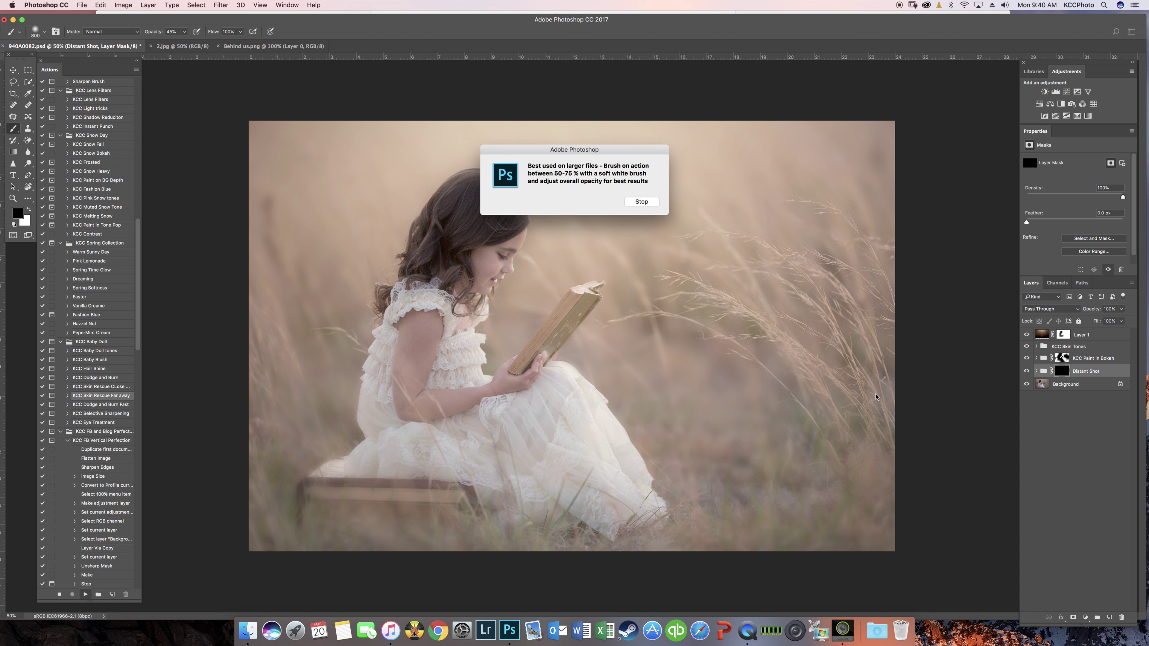
Paint white on the Distant Shot mask over the girl's skin with a smaller brush at 54% opacity.
left_click(642, 202)
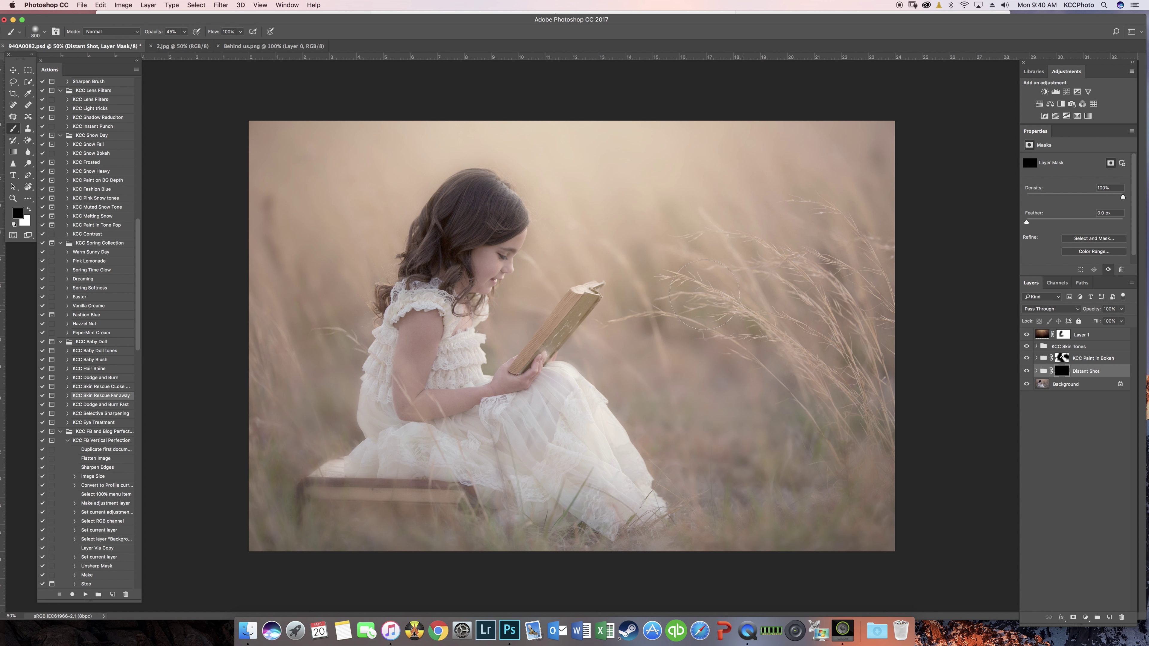
key("x")
key("bracketleft")
key("bracketleft")
key("bracketleft")
key("bracketleft")
key("bracketleft")
key("bracketleft")
left_click_drag(184, 42, 189, 46)
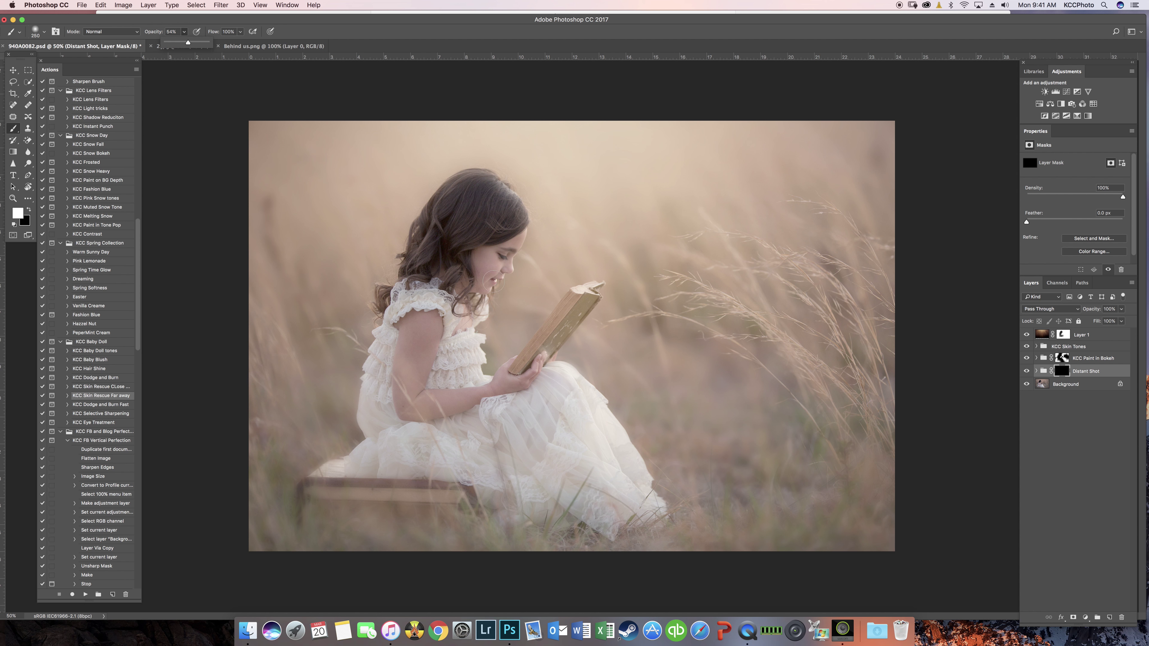
key("bracketleft")
key("bracketleft")
key("bracketright")
key("bracketright")
key("bracketleft")
Select the Background layer and run the Freckle Enhancements action from the KCC Freckles set.
left_click(1088, 391)
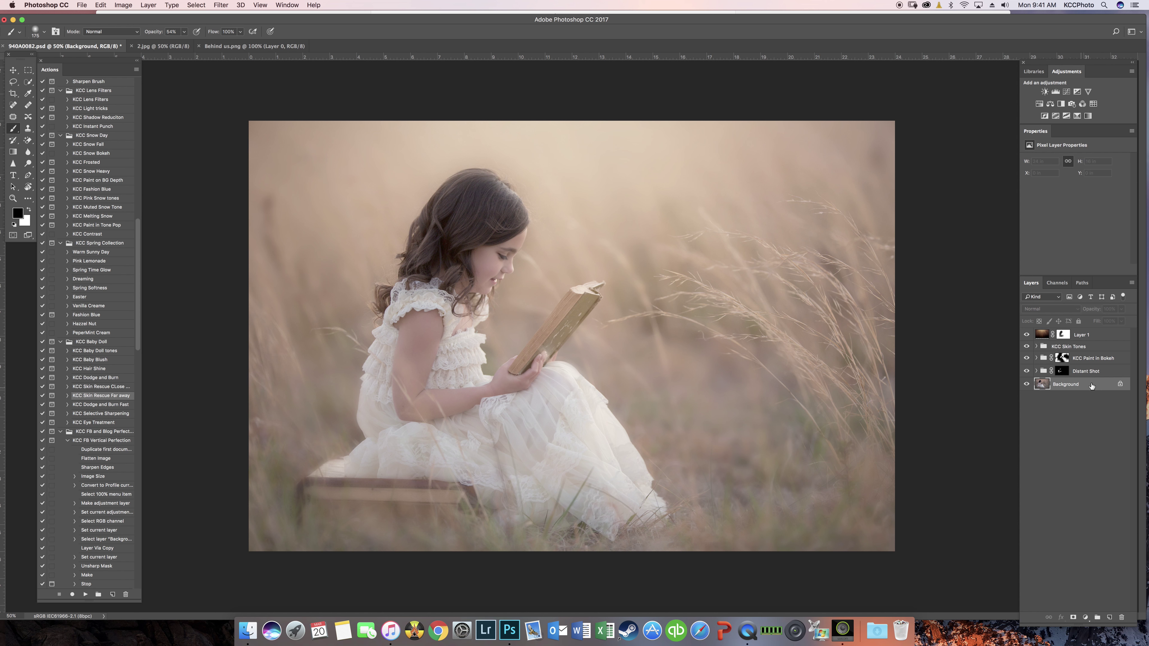
left_click_drag(138, 293, 152, 516)
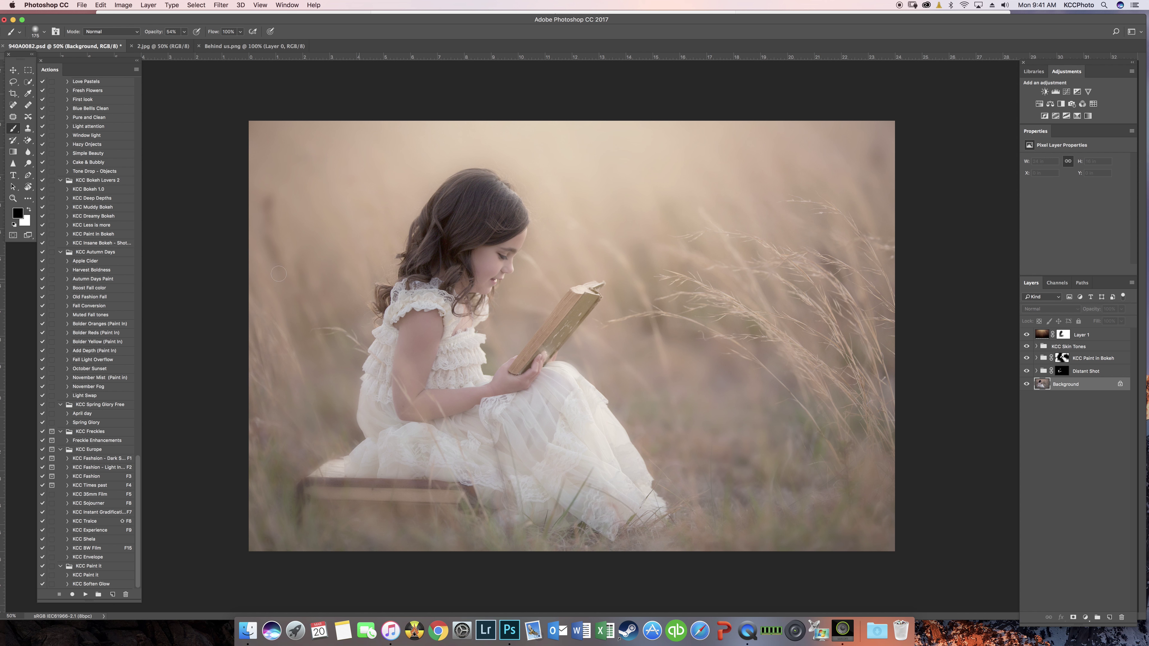
left_click(93, 433)
left_click(109, 441)
left_click(85, 594)
left_click(640, 218)
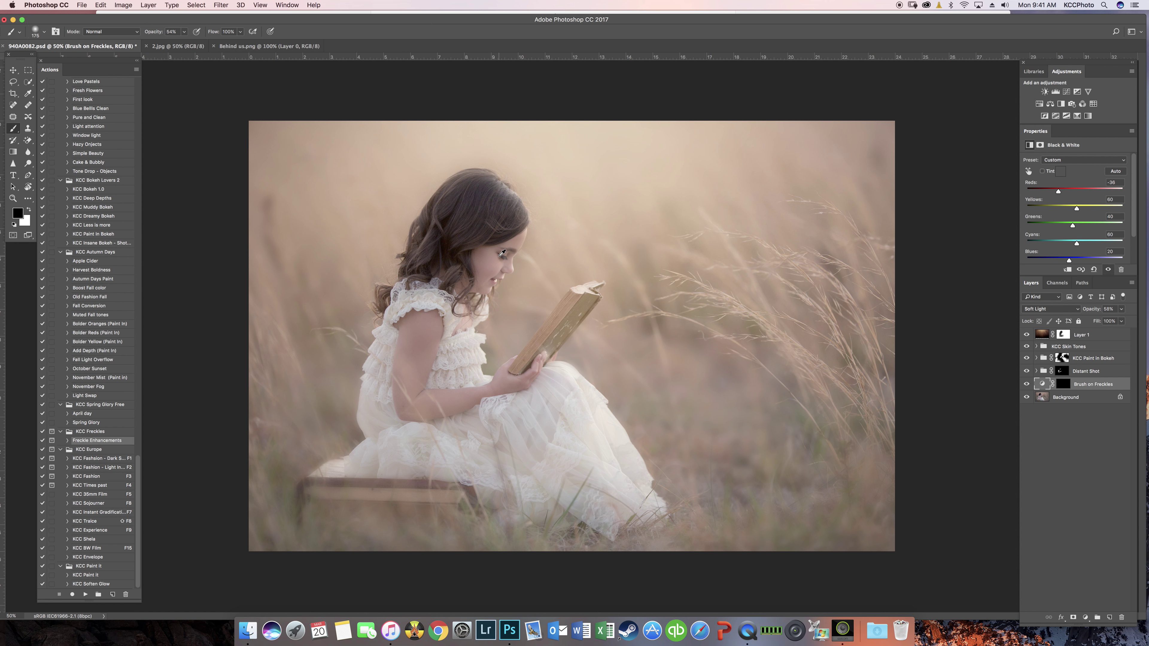
Select the Brush on Freckles layer mask and set up a small white brush for the girl's face.
scroll(500, 257, "up", 1)
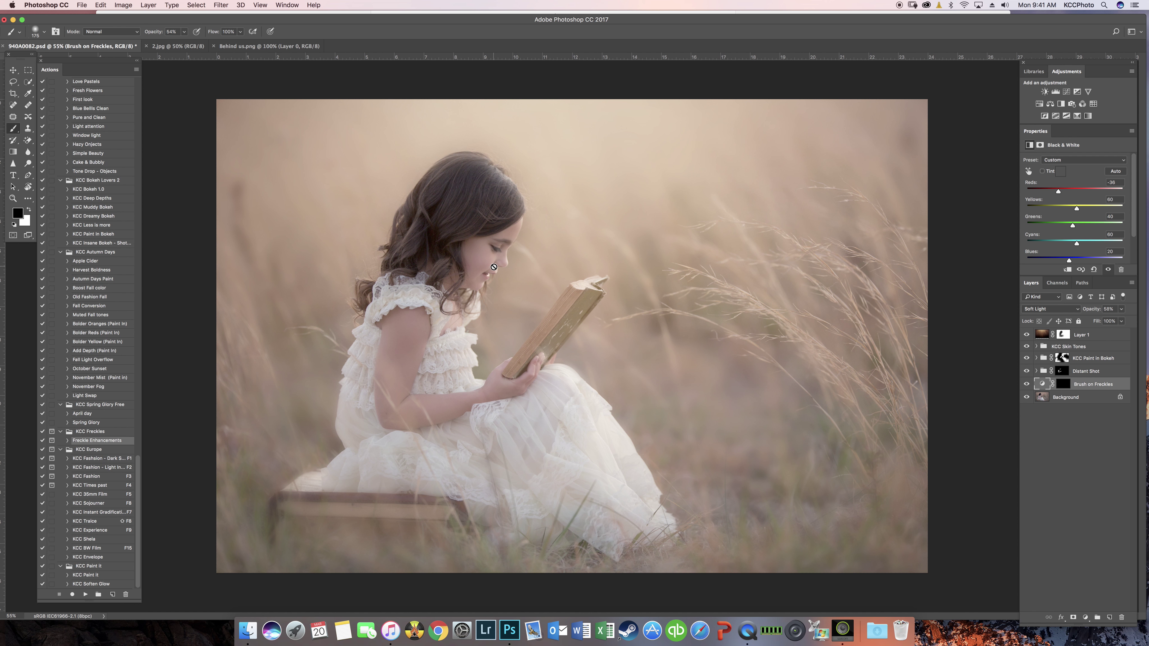
left_click(1067, 386)
key("x")
key("bracketleft")
key("bracketleft")
key("bracketleft")
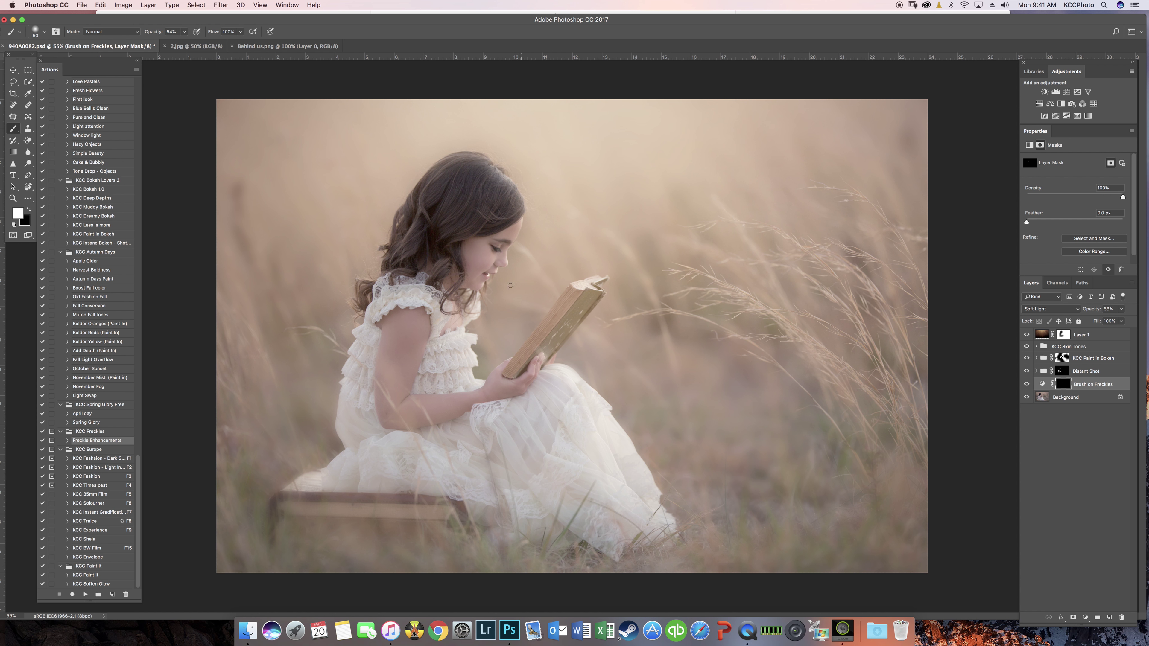
Paint white over the girl's hair on the Brush on Freckles mask with a larger 27% brush, and set the layer's opacity to 74%.
key("bracketright")
key("bracketright")
key("bracketright")
key("bracketright")
key("bracketright")
key("bracketright")
key("bracketright")
key("bracketright")
key("bracketright")
key("bracketright")
key("bracketright")
left_click_drag(184, 32, 172, 42)
key("bracketright")
mouse_move(457, 196)
left_mouse_down()
mouse_move(432, 253)
mouse_move(438, 206)
mouse_move(474, 190)
mouse_move(484, 208)
left_mouse_up()
left_click_drag(1123, 310, 1120, 320)
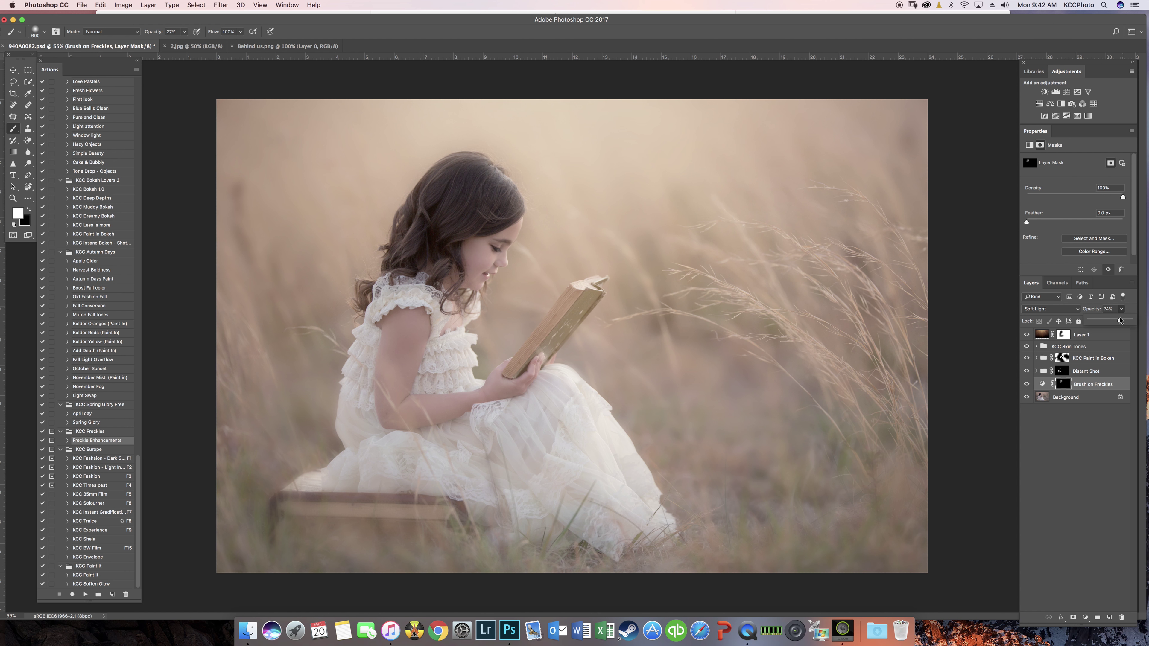
Select the Background layer and run the April day action from the KCC Spring Glory Free set.
left_click(1090, 338)
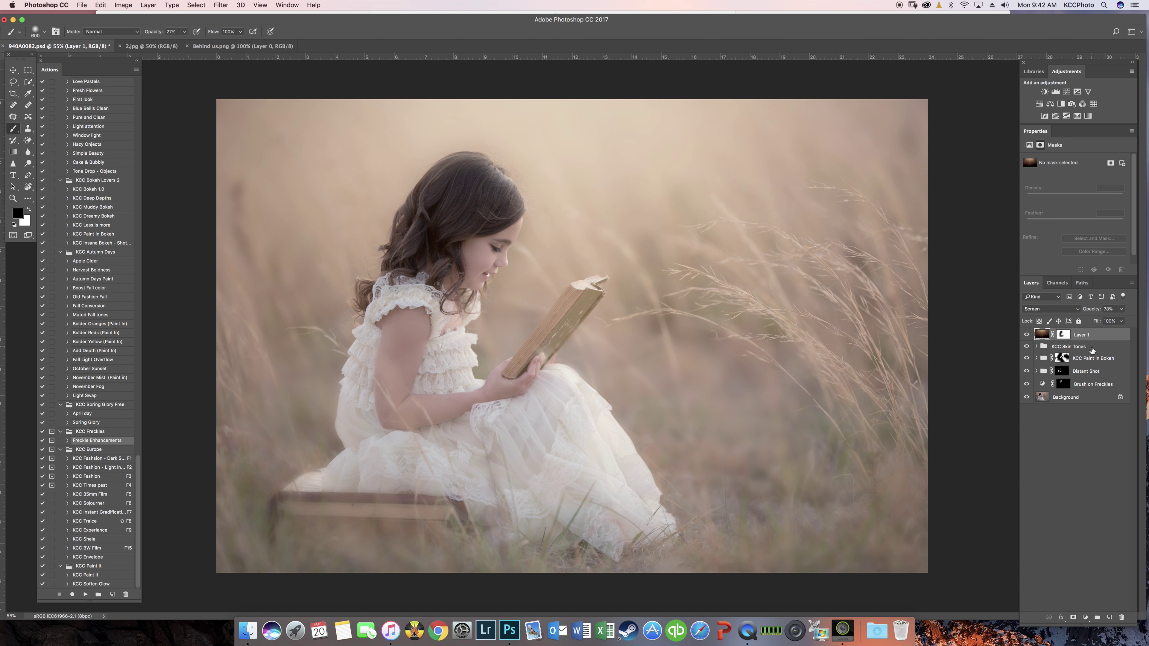
left_click(1082, 347)
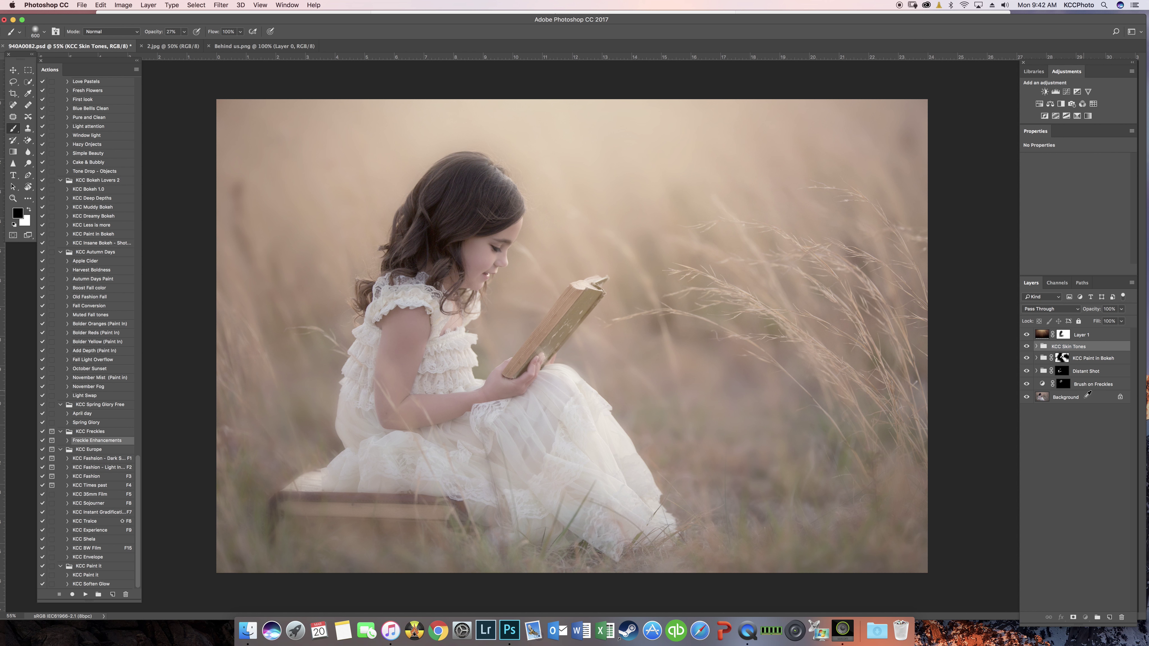
left_click(1084, 388)
left_click(1083, 397)
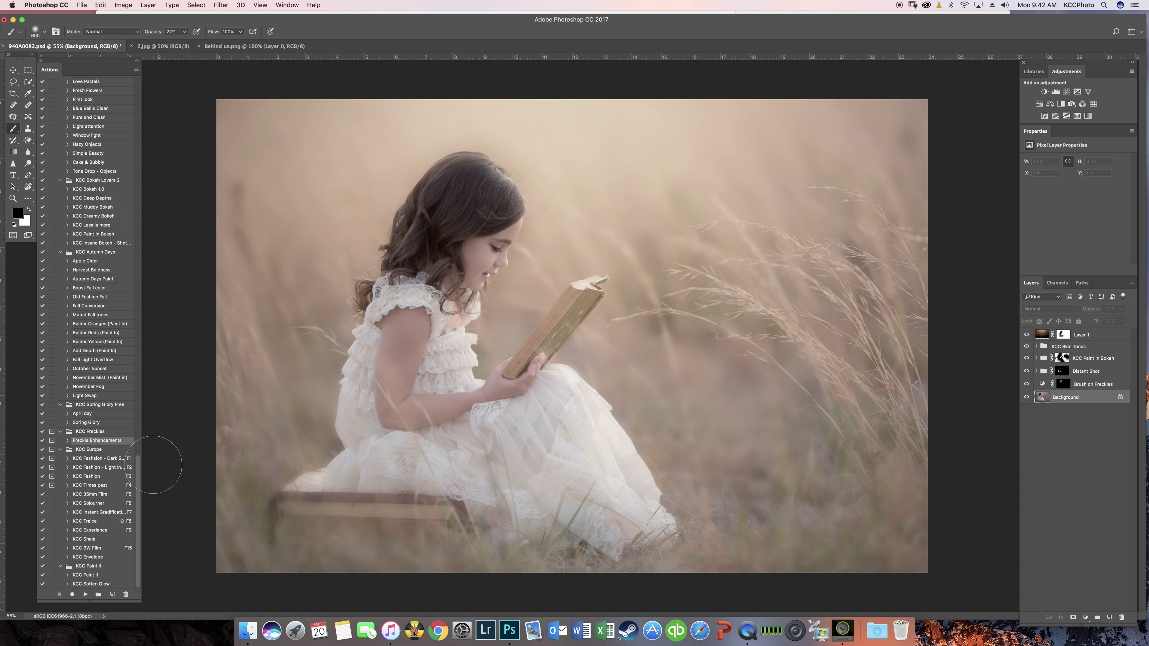
left_click_drag(139, 475, 140, 477)
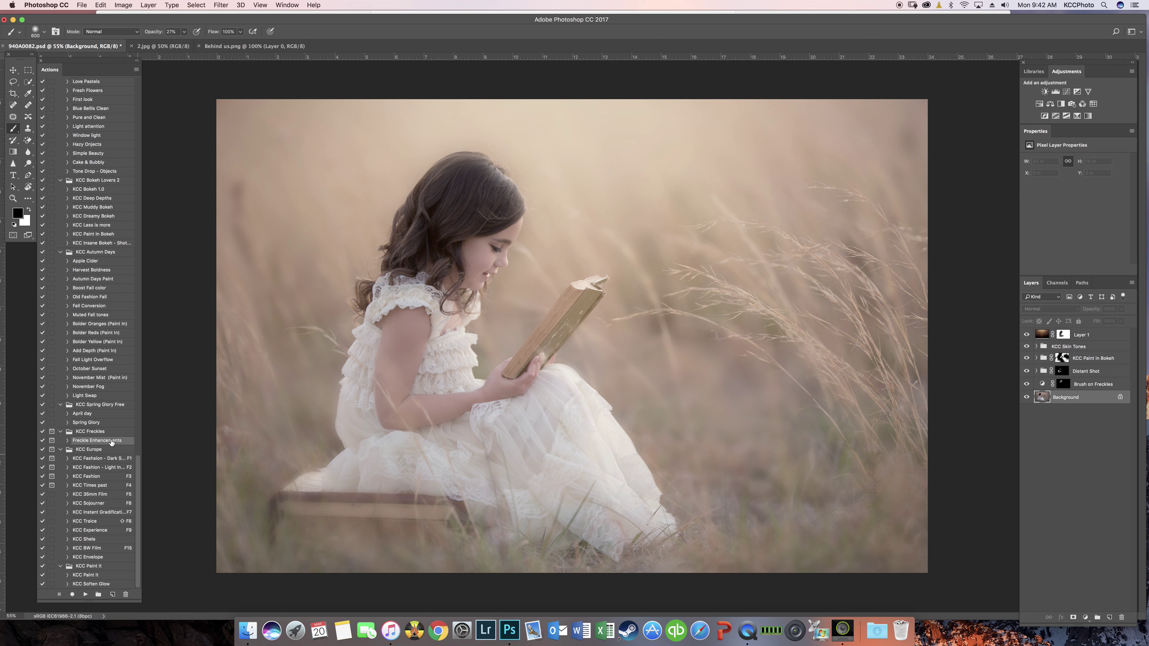
left_click(88, 415)
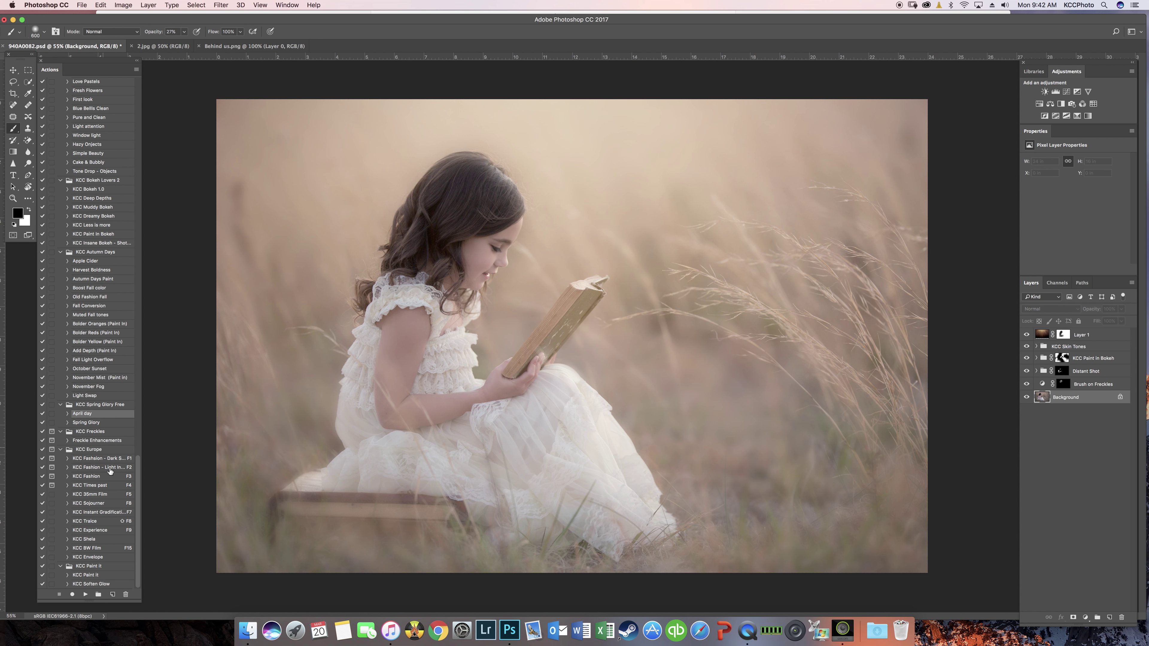
left_click(85, 595)
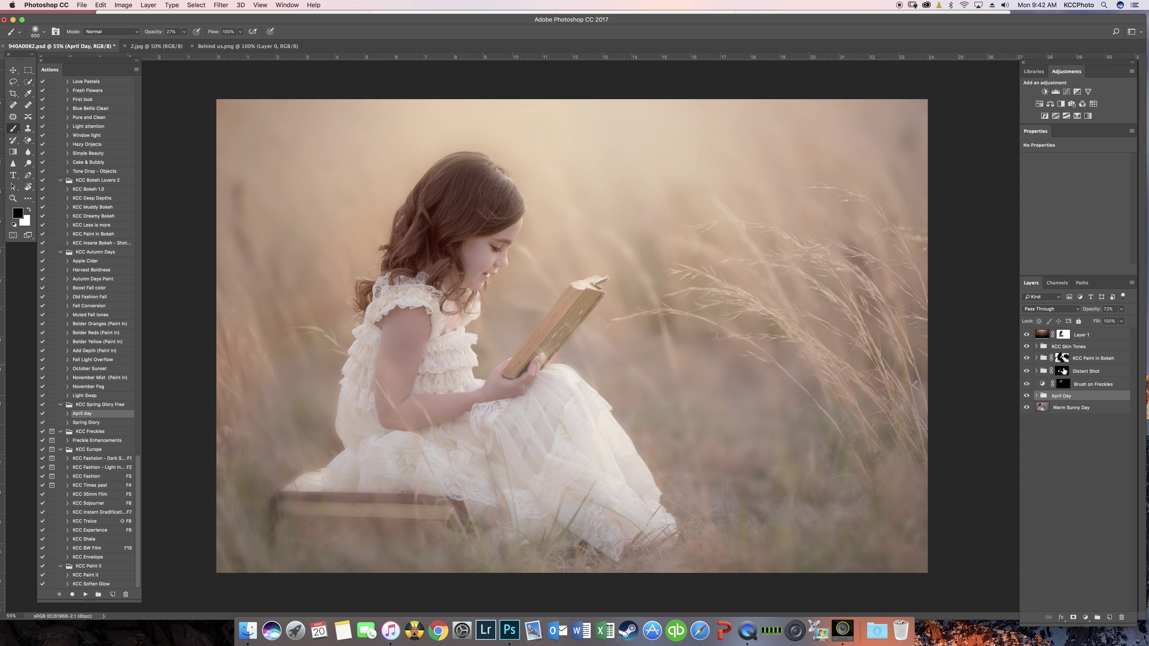
Hide the Delight layer inside the April Day group and collapse the group.
left_click(1036, 396)
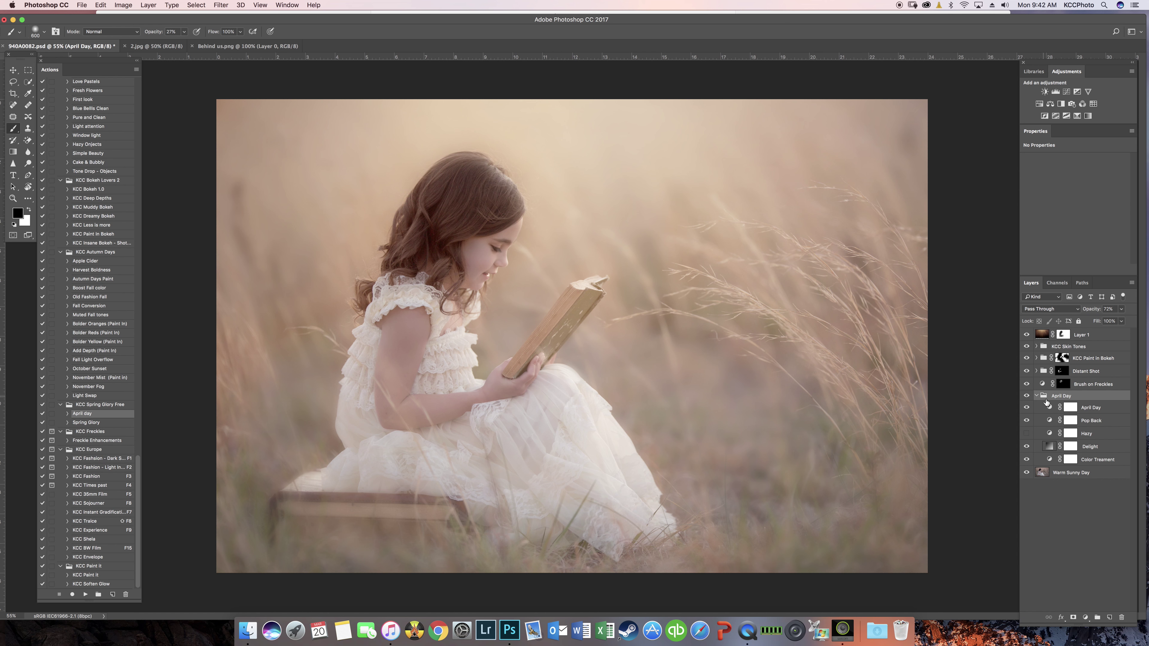
left_click(1026, 447)
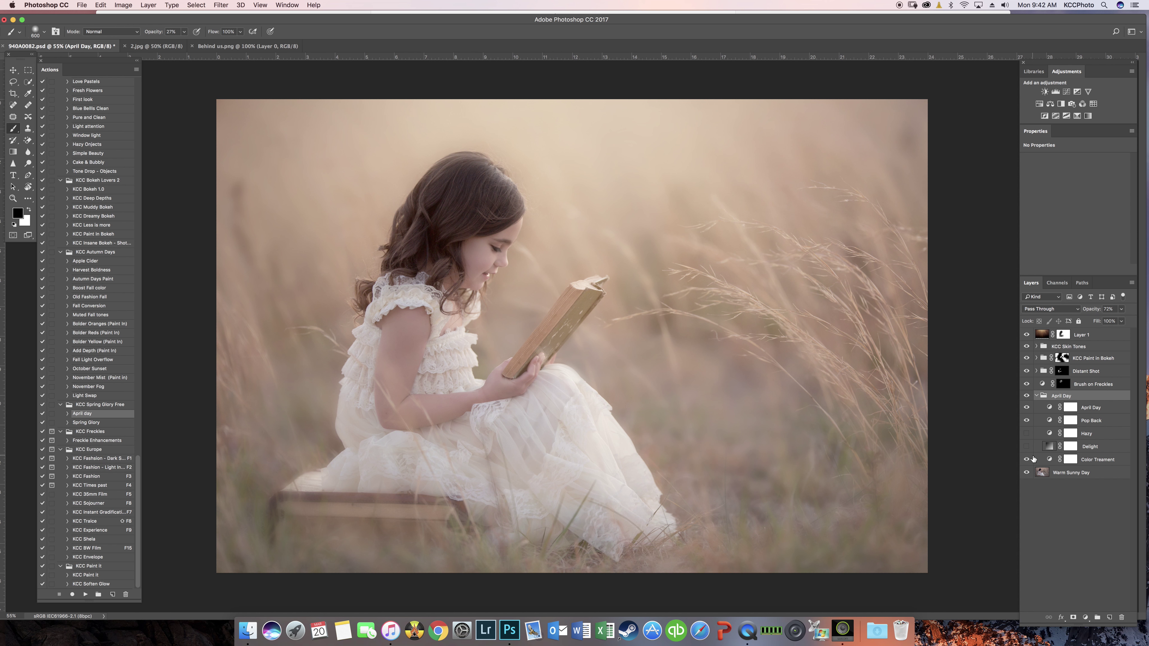
left_click(1037, 396)
Set the April Day group's opacity to 80%.
left_click(1116, 334)
left_click(1122, 309)
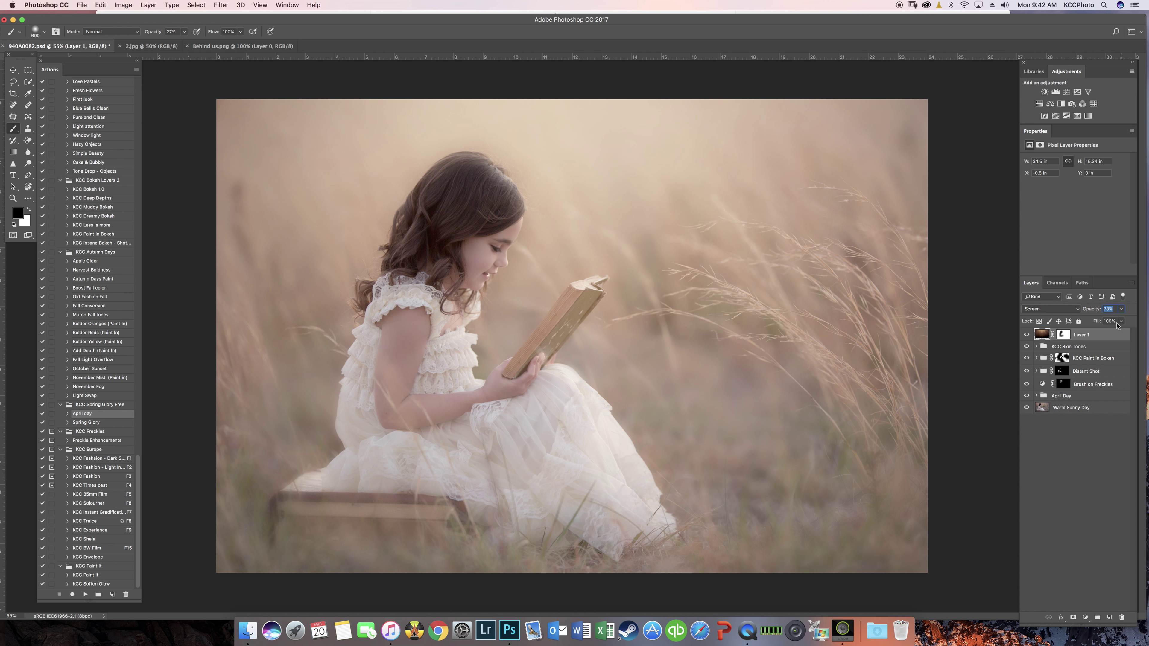
left_click(1081, 402)
left_click(1121, 309)
left_click_drag(1125, 321, 1121, 321)
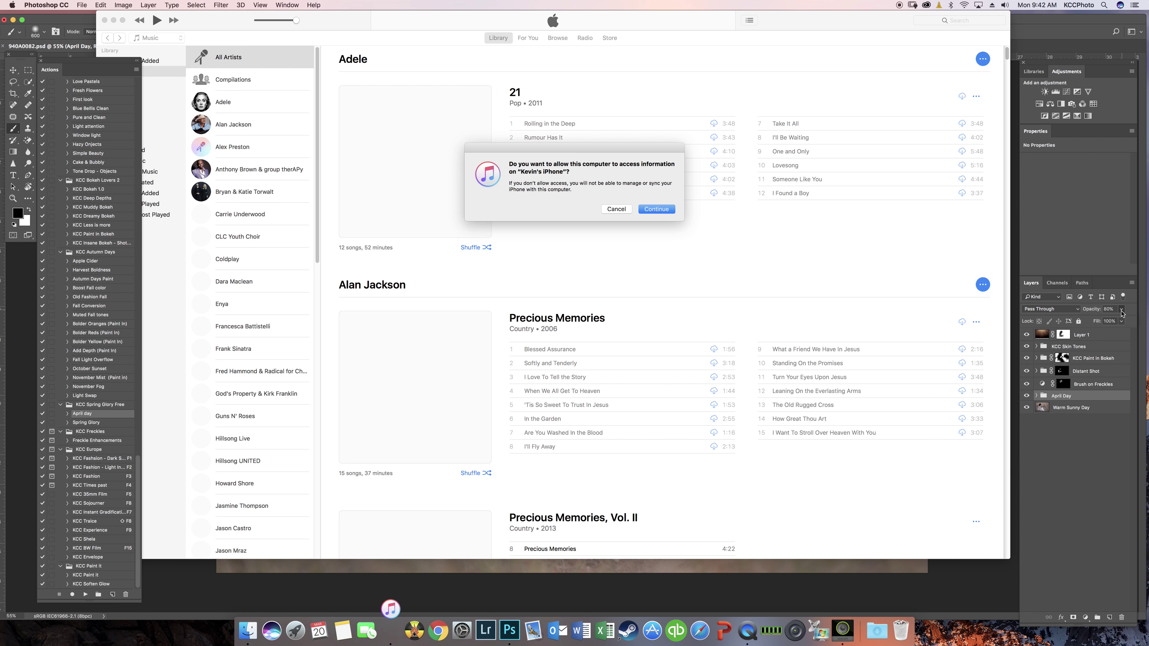
Ignore the iTunes crash report and dismiss the brush tool warning about the group.
left_click(1122, 310)
left_click(969, 586)
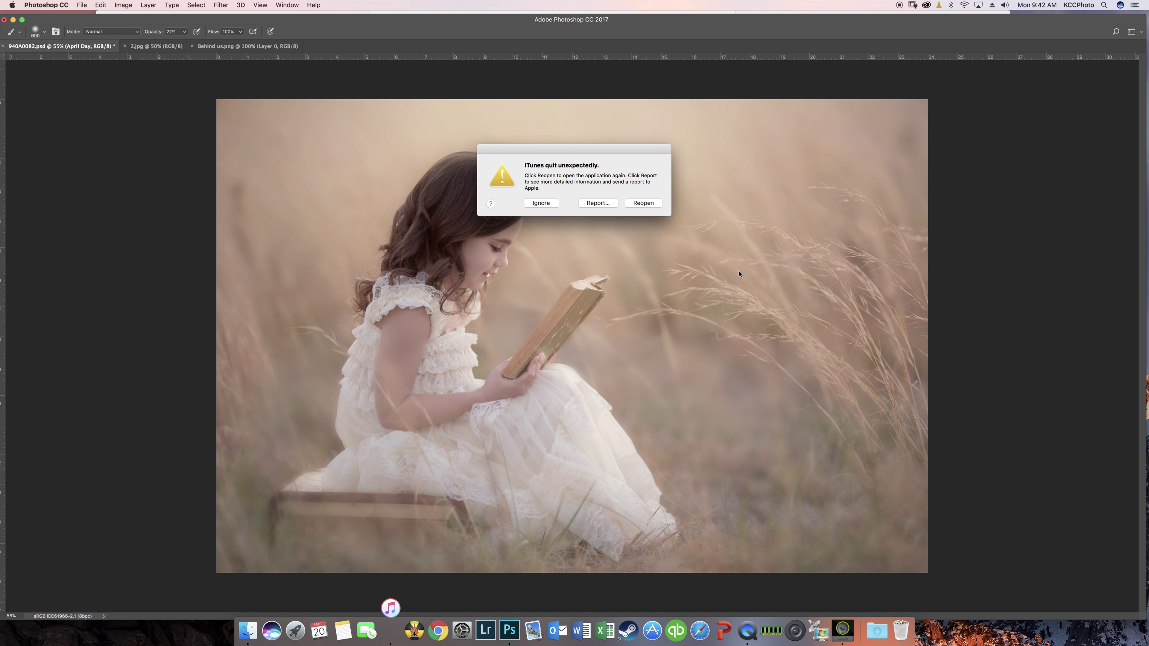
left_click(541, 203)
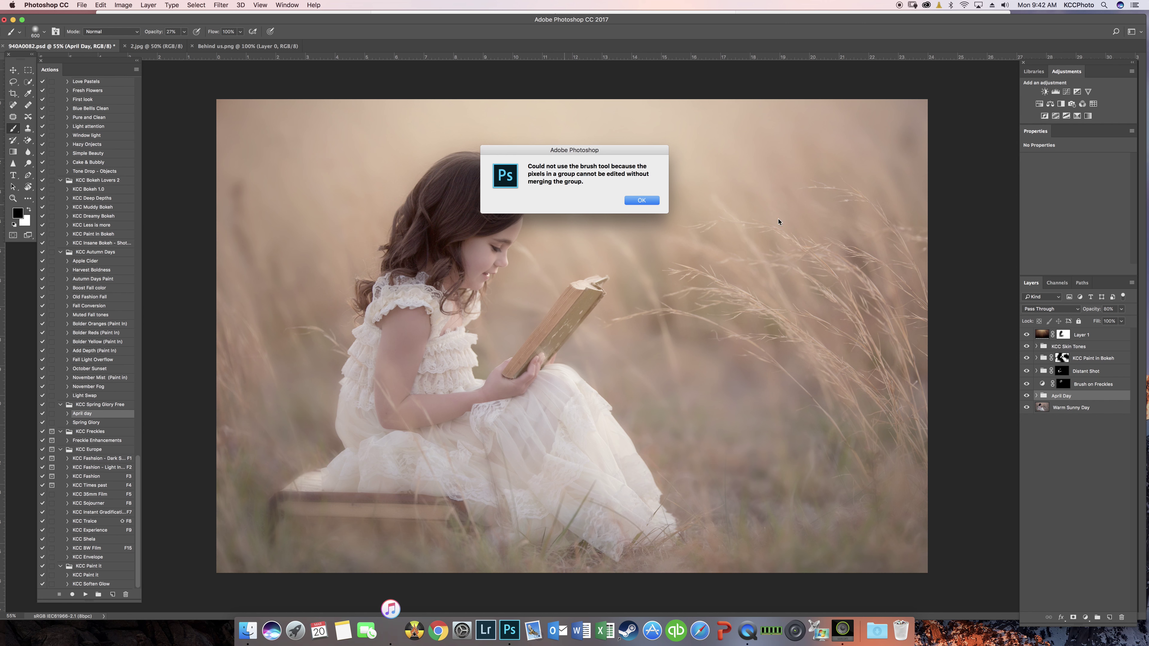
left_click(646, 205)
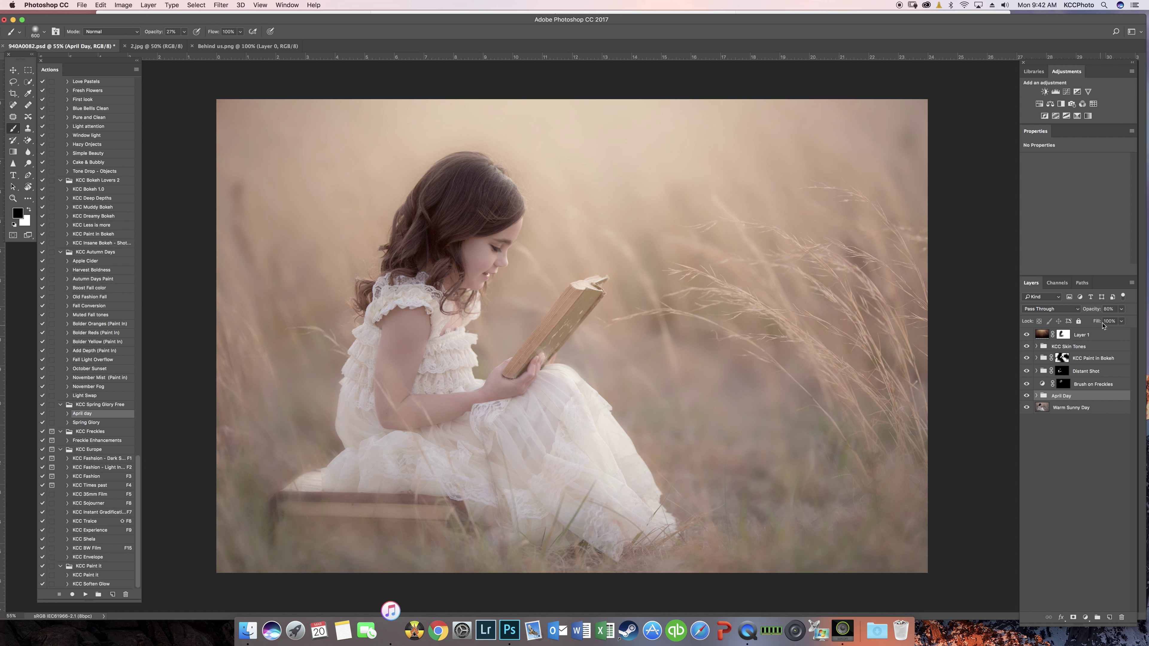
Fine-tune the overall opacity of the April Day group.
left_click(1108, 309)
left_click(1122, 309)
left_click(1121, 321)
left_click(1121, 321)
left_click(1121, 309)
left_click_drag(1121, 322, 1126, 321)
Duplicate the light leak layer, Layer 1, and lower the copy's opacity to about 25%.
left_click(1104, 335)
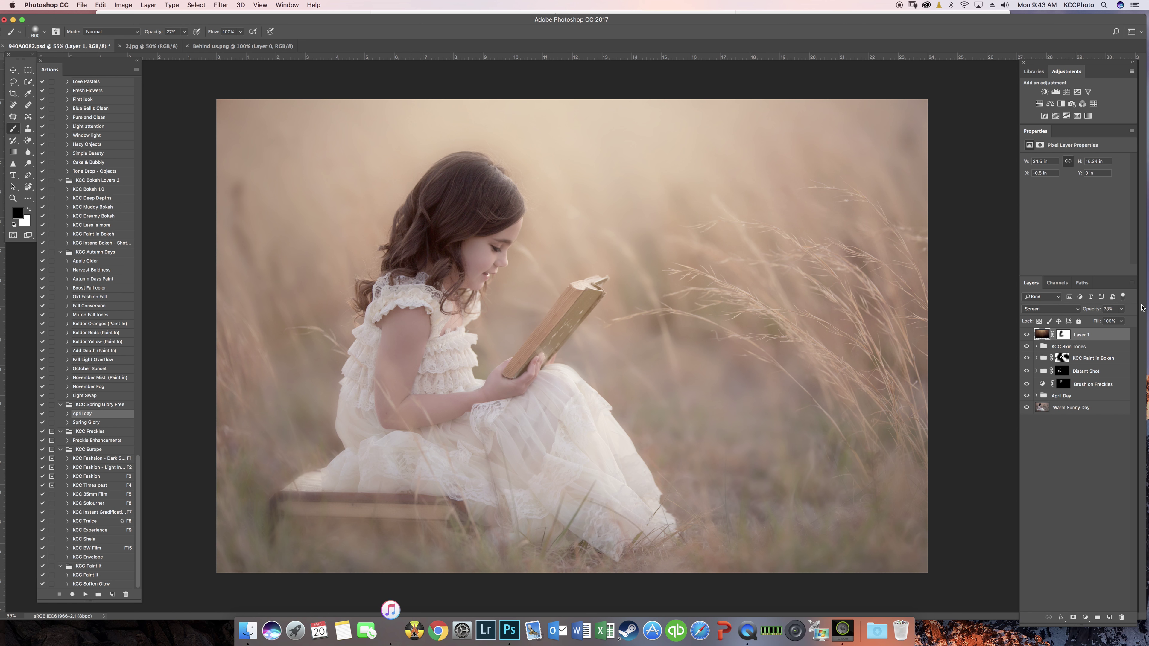
key("super+j")
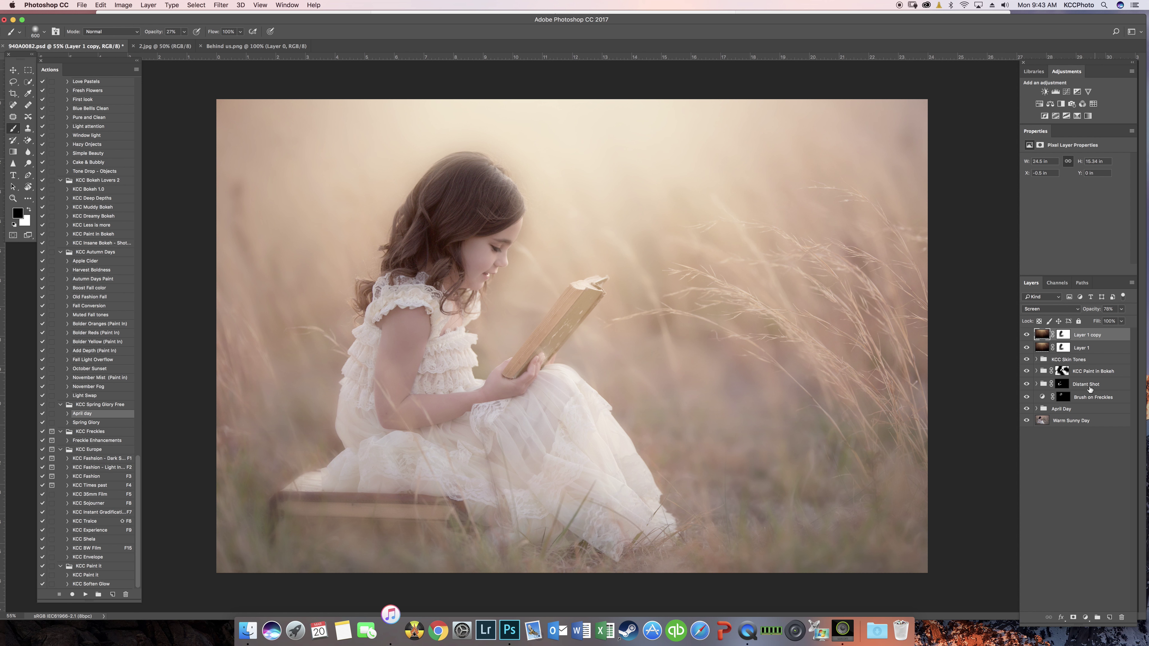
left_click(1078, 409)
left_click_drag(1121, 313, 1101, 324)
left_click(1090, 335)
left_click(1121, 309)
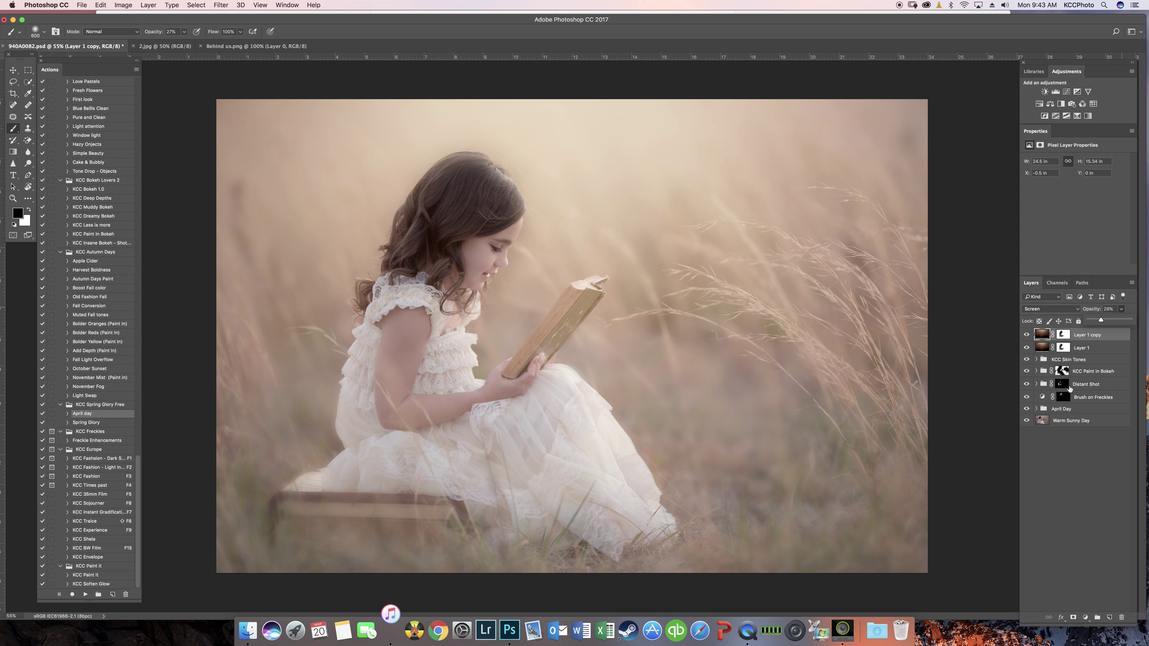
Group all layers from Layer 1 copy down to April Day, and toggle the group's visibility to compare before and after.
left_click(1097, 349, "shift")
left_click(1093, 362, "shift")
left_click(1093, 374, "shift")
left_click(1095, 386, "shift")
left_click(1095, 399, "shift")
left_click(1088, 412, "shift")
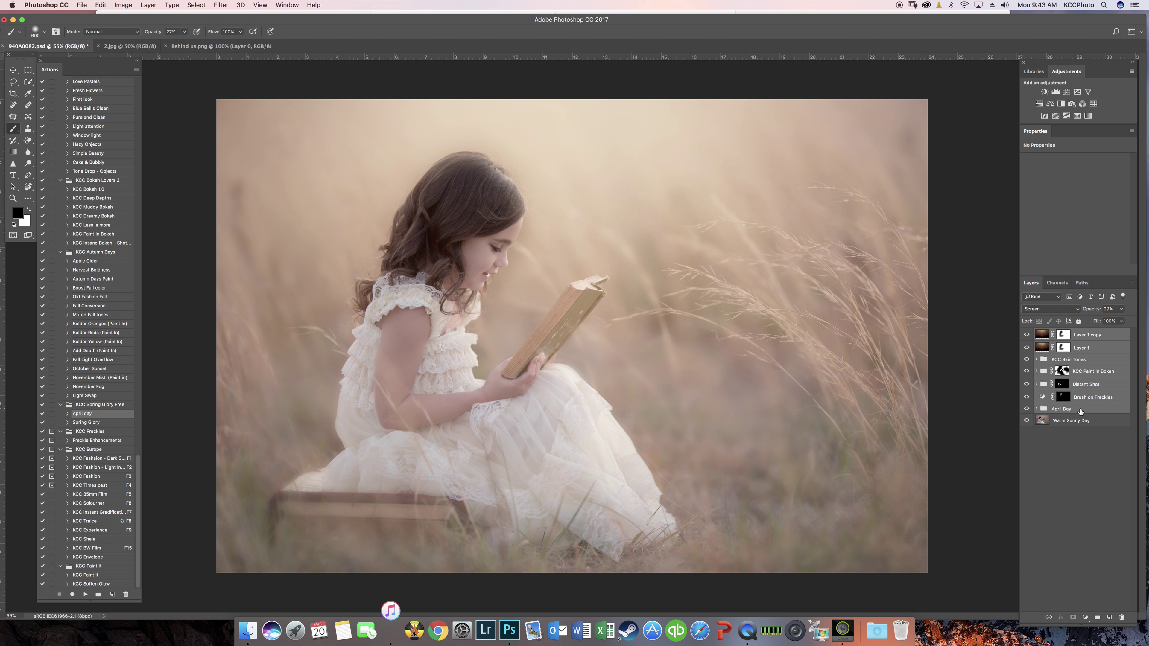
key("super+g")
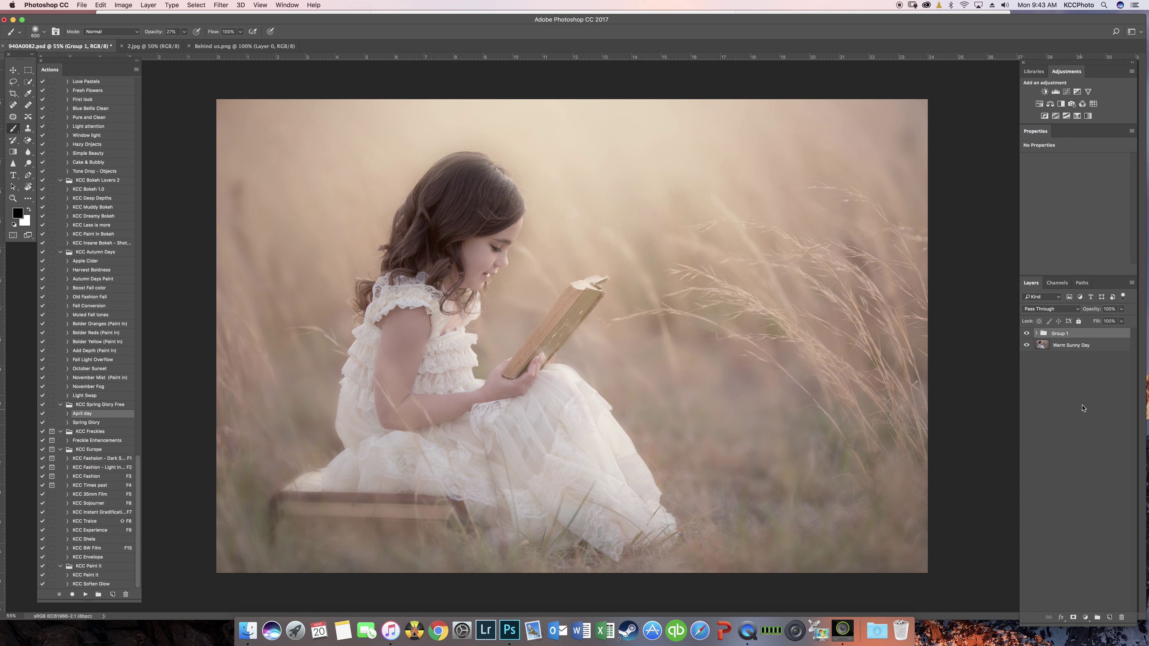
left_click(1027, 334)
left_click(1027, 334)
Select the Warm Sunny Day layer and run the KCC Bokeh 1.0 action from the KCC Bokeh Lovers 2 set.
left_click(1076, 347)
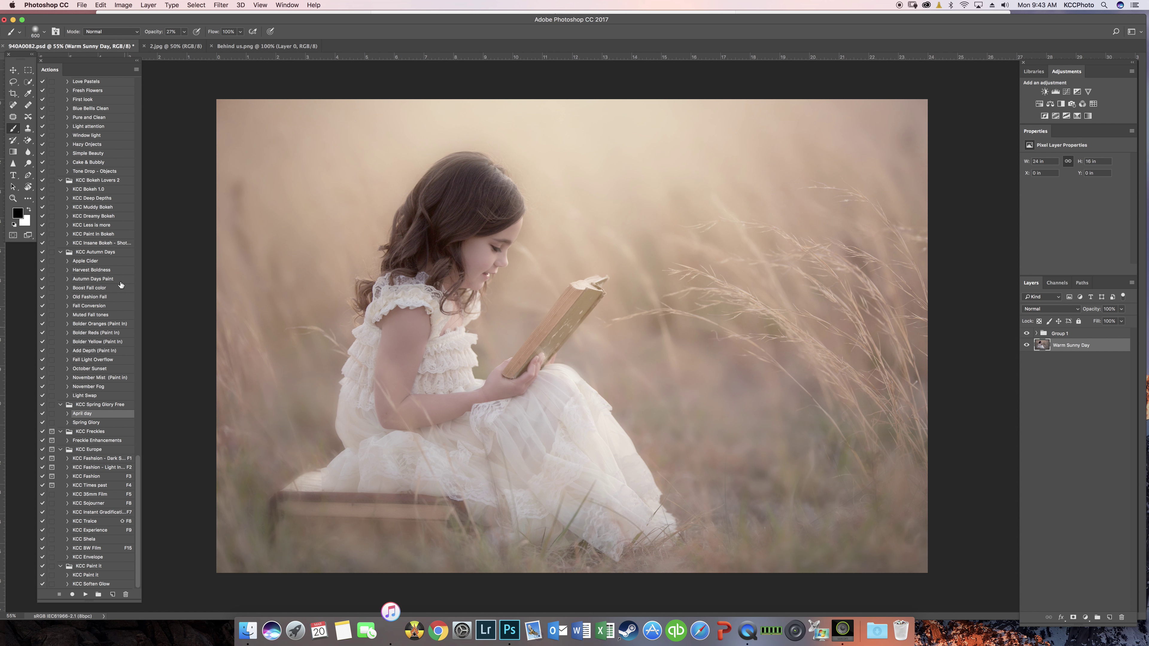
left_click(102, 190)
left_click(87, 595)
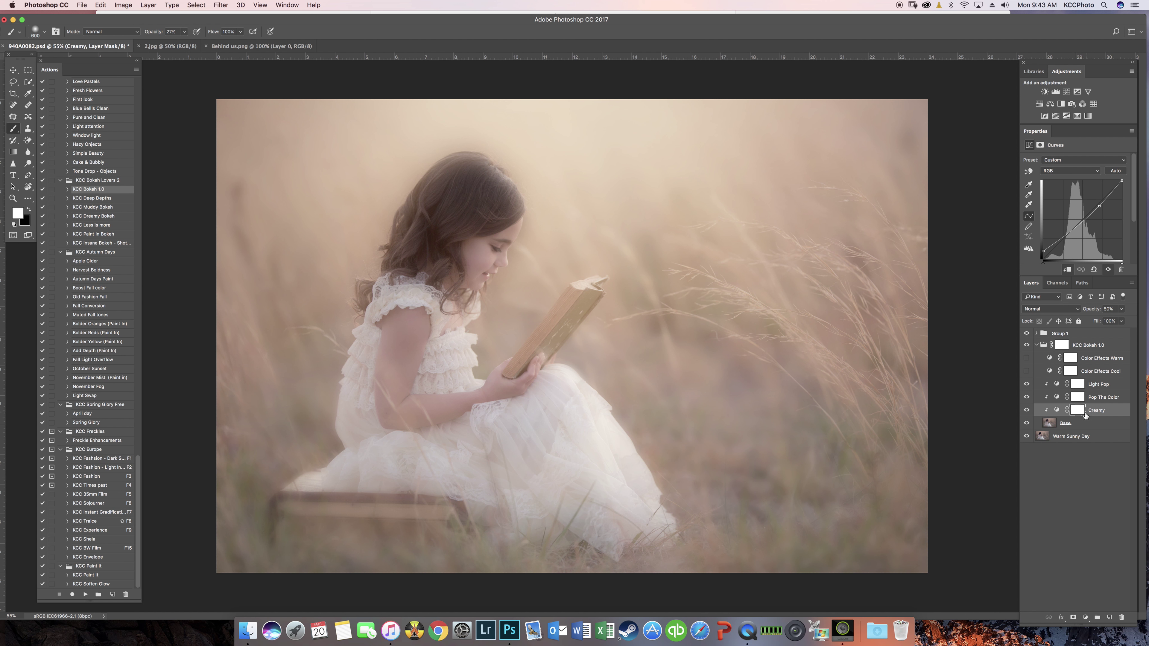
Paint black over the girl on the KCC Bokeh 1.0 group mask with an enlarged brush at 100% opacity.
left_click(1064, 345)
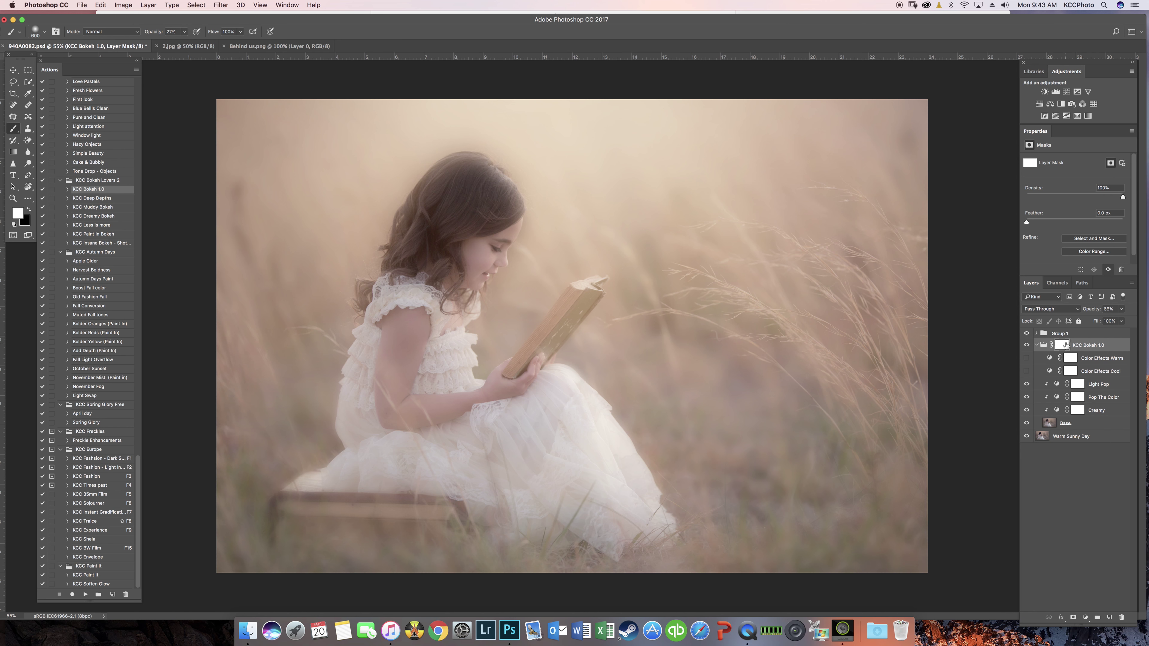
key("x")
left_click(183, 33)
left_click_drag(184, 40, 217, 41)
key("bracketright")
key("bracketright")
key("bracketright")
mouse_move(475, 200)
left_mouse_down()
mouse_move(403, 259)
mouse_move(391, 388)
mouse_move(366, 466)
mouse_move(525, 408)
mouse_move(602, 498)
mouse_move(555, 425)
left_mouse_up()
Refine the KCC Bokeh 1.0 mask around the girl's dress with a smaller brush and switch the painting color to white.
key("bracketleft")
key("bracketleft")
key("bracketleft")
key("bracketleft")
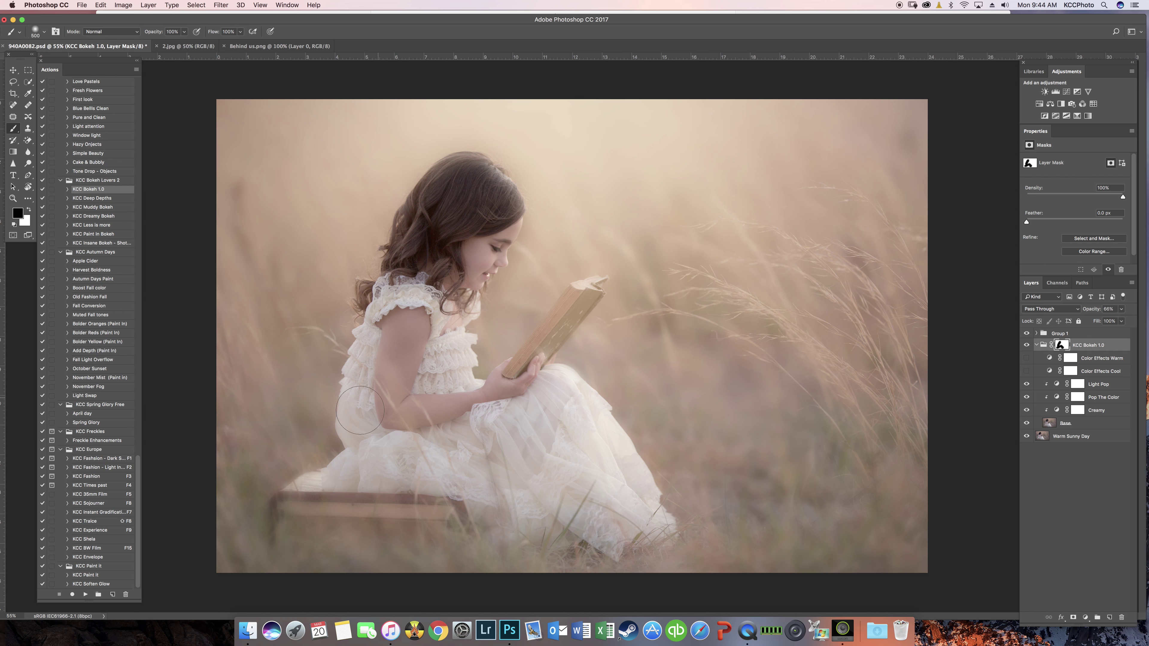
key("bracketleft")
key("bracketleft")
key("x")
Lower the KCC Bokeh 1.0 group's opacity to about 49% and collapse the group.
left_click_drag(1122, 311, 1110, 323)
key("super+minus")
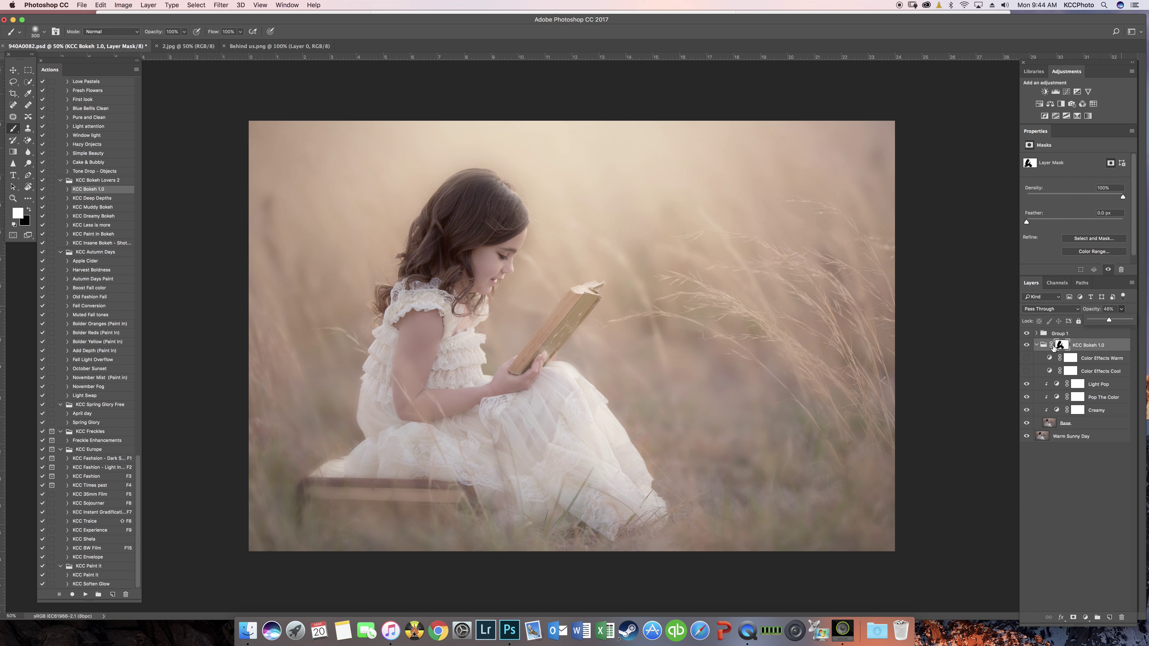
left_click(1089, 346)
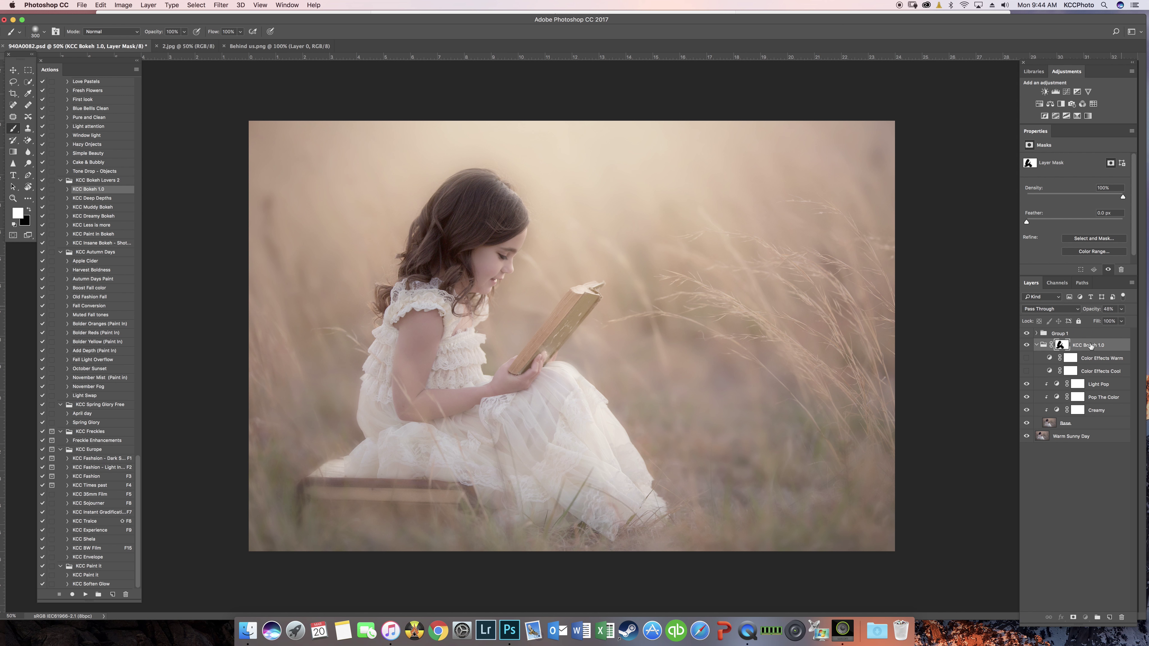
left_click(1090, 346)
left_click(1037, 345)
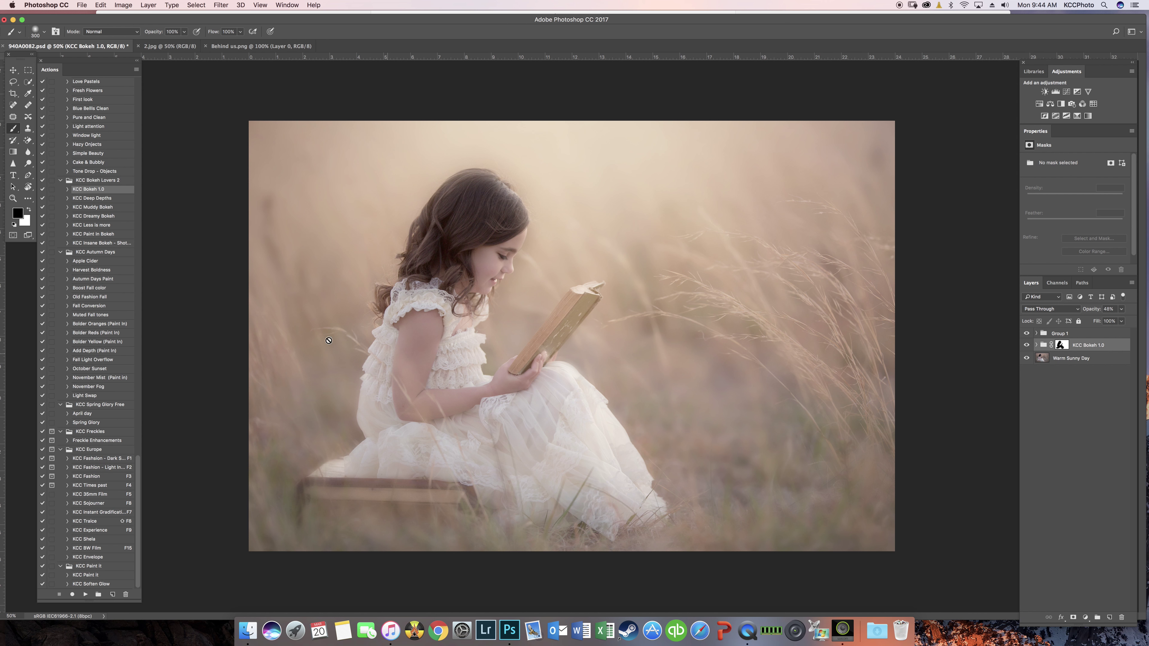
scroll(140, 481, "up", 3)
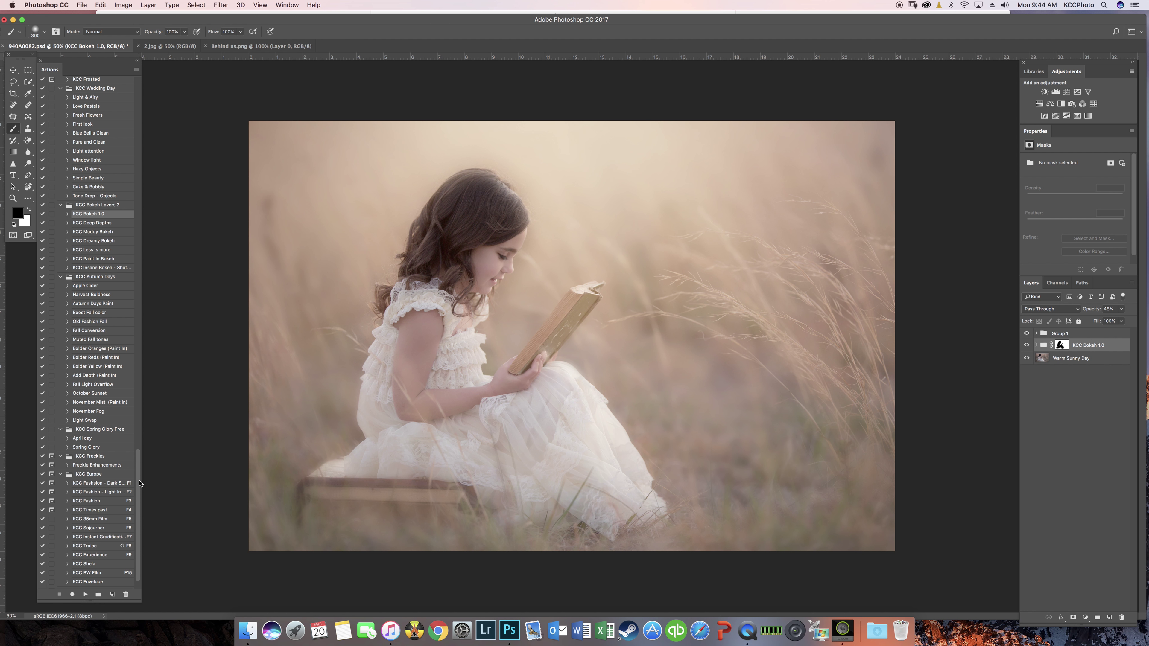
scroll(140, 483, "down", 3)
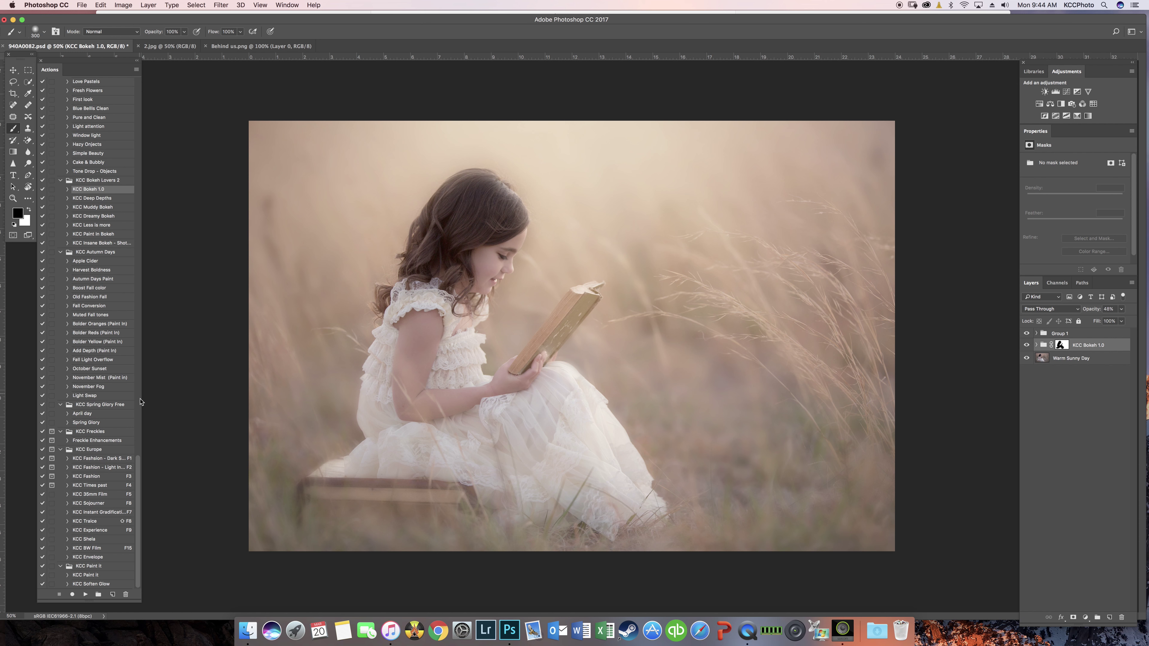
Run the KCC Lens Filters action on the Warm Sunny Day layer and move the Lens Filters group to the top of the layer stack.
left_click_drag(143, 465, 147, 423)
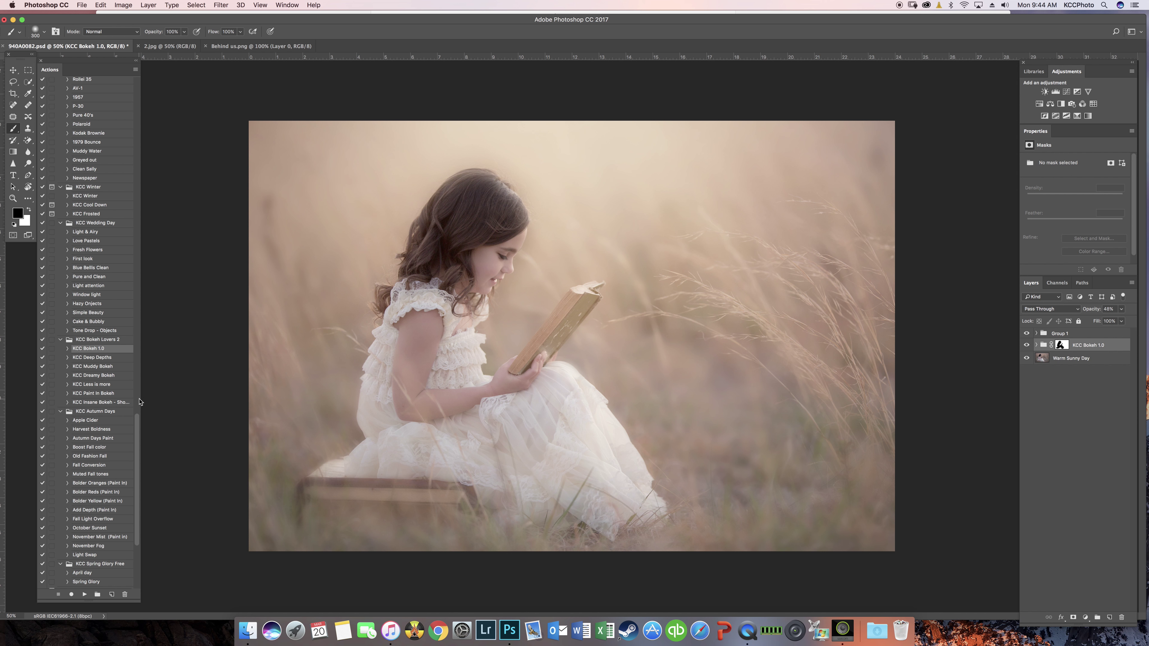
left_click_drag(138, 436, 143, 223)
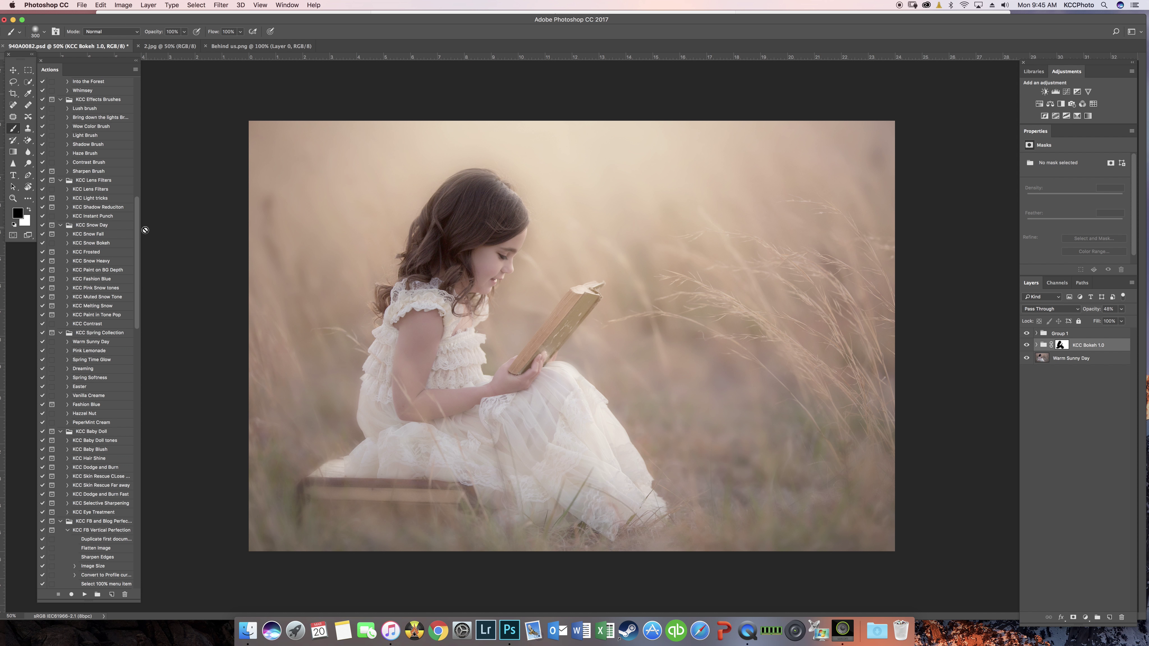
left_click(108, 193)
left_click(84, 594)
left_click(1074, 360)
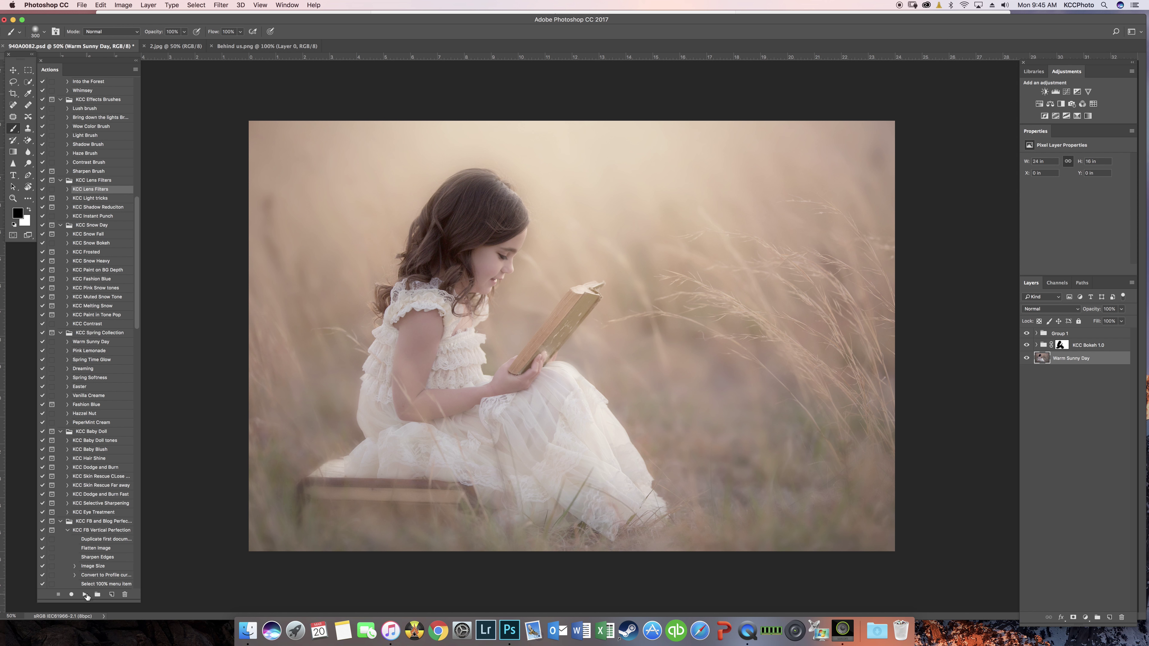
left_click_drag(1082, 357, 1084, 331)
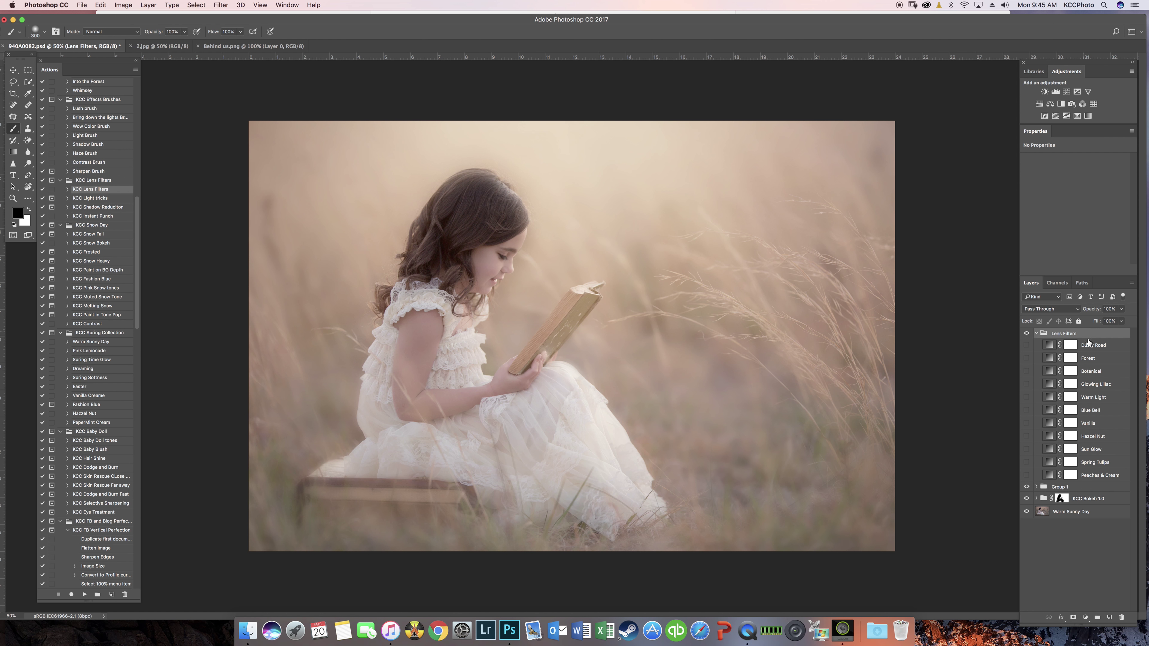
Turn on the Warm Light filter, compare the image with and without it, and lower the Lens Filters group's opacity.
left_click(1026, 397)
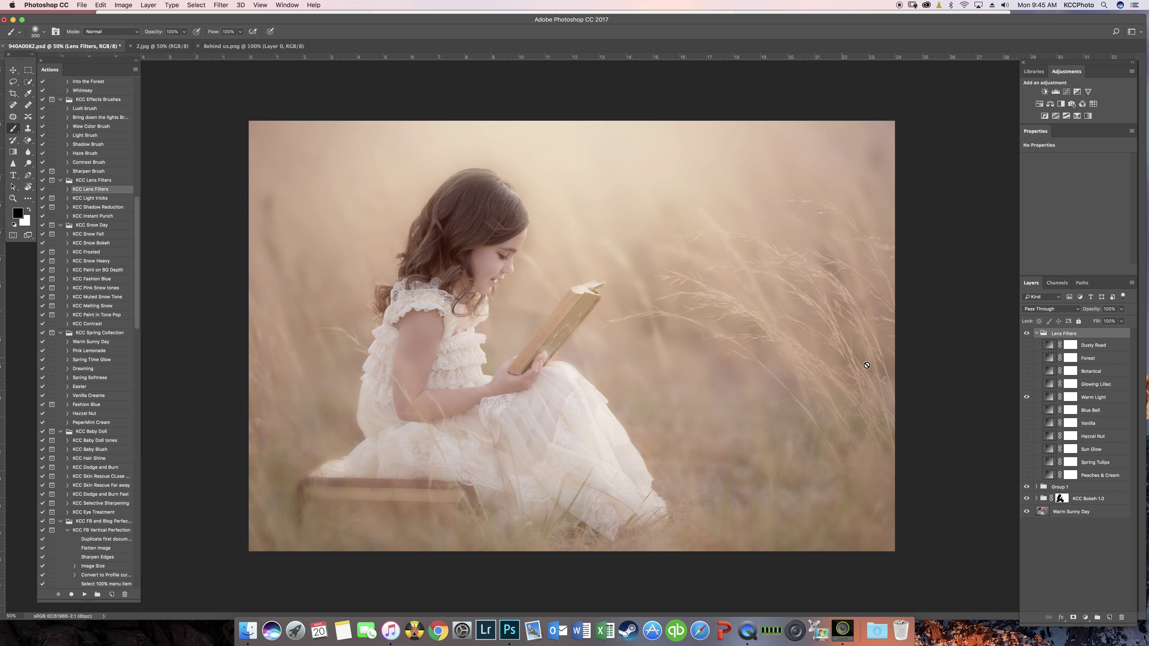
left_click(1027, 398)
left_click(1122, 309)
left_click_drag(1123, 321, 1112, 322)
Combine the Lens Filters, Group 1 and KCC Bokeh 1.0 groups into one group and toggle its visibility to compare the edit with the original.
left_click(1037, 333)
left_click(1088, 357, "shift")
key("super+g")
left_click(1026, 334)
left_click(1027, 334)
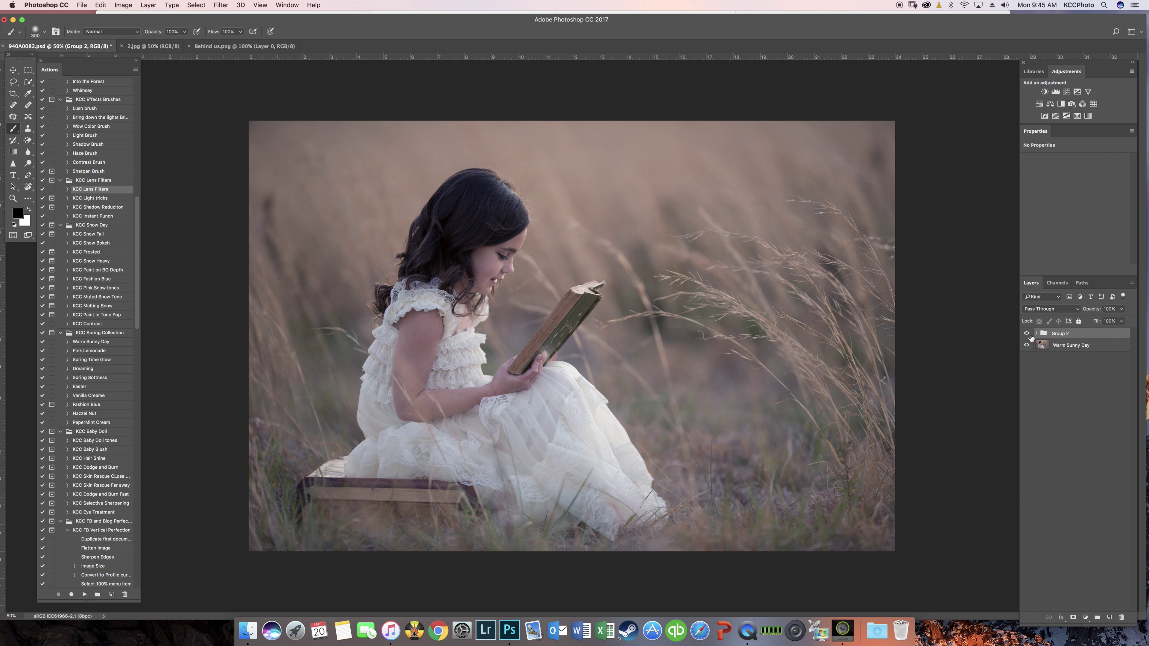